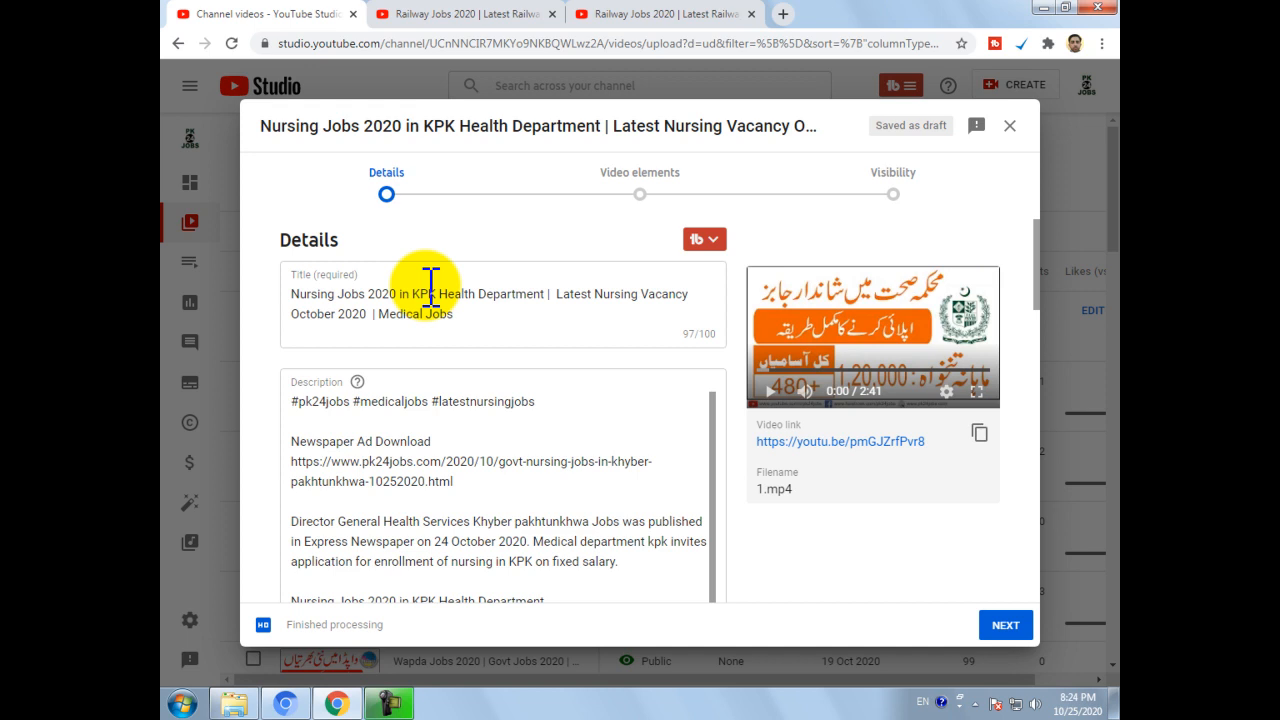
Review the end screen elements and the info cards on the published Railway Jobs 2020 video.
{"action": "left_click", "coordinate": [648, 14]}
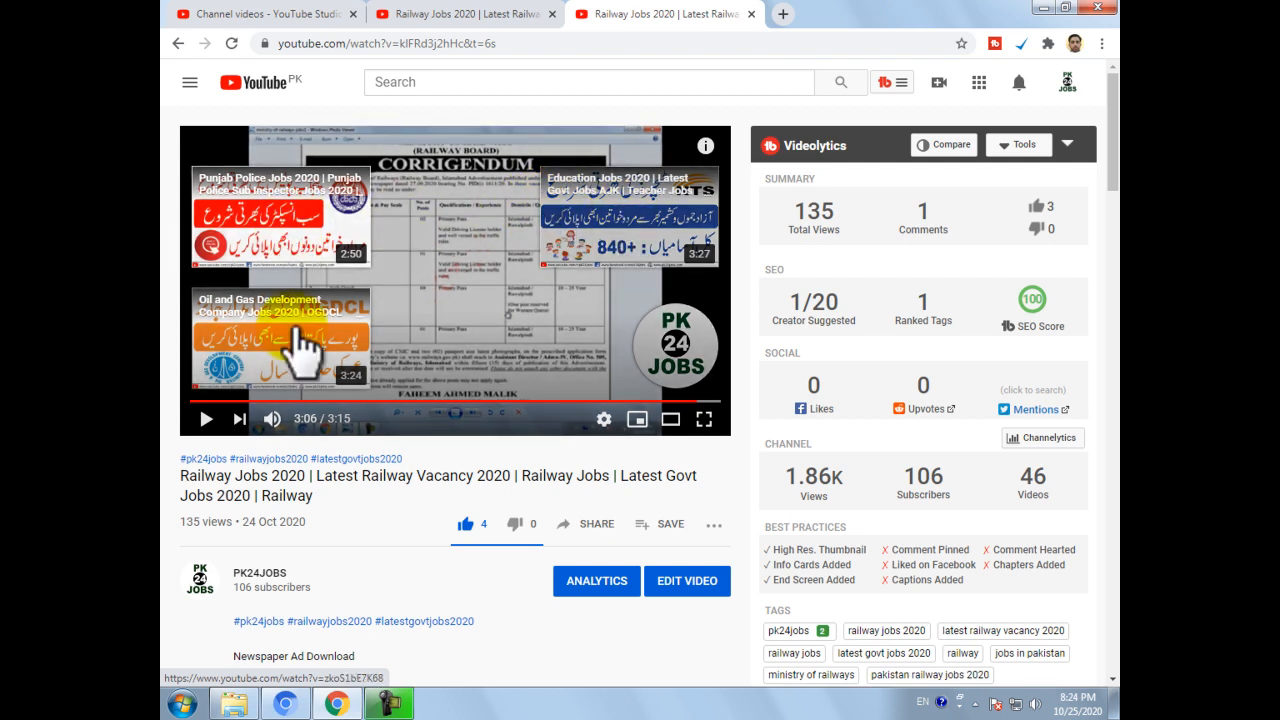
{"action": "mouse_move", "coordinate": [712, 366]}
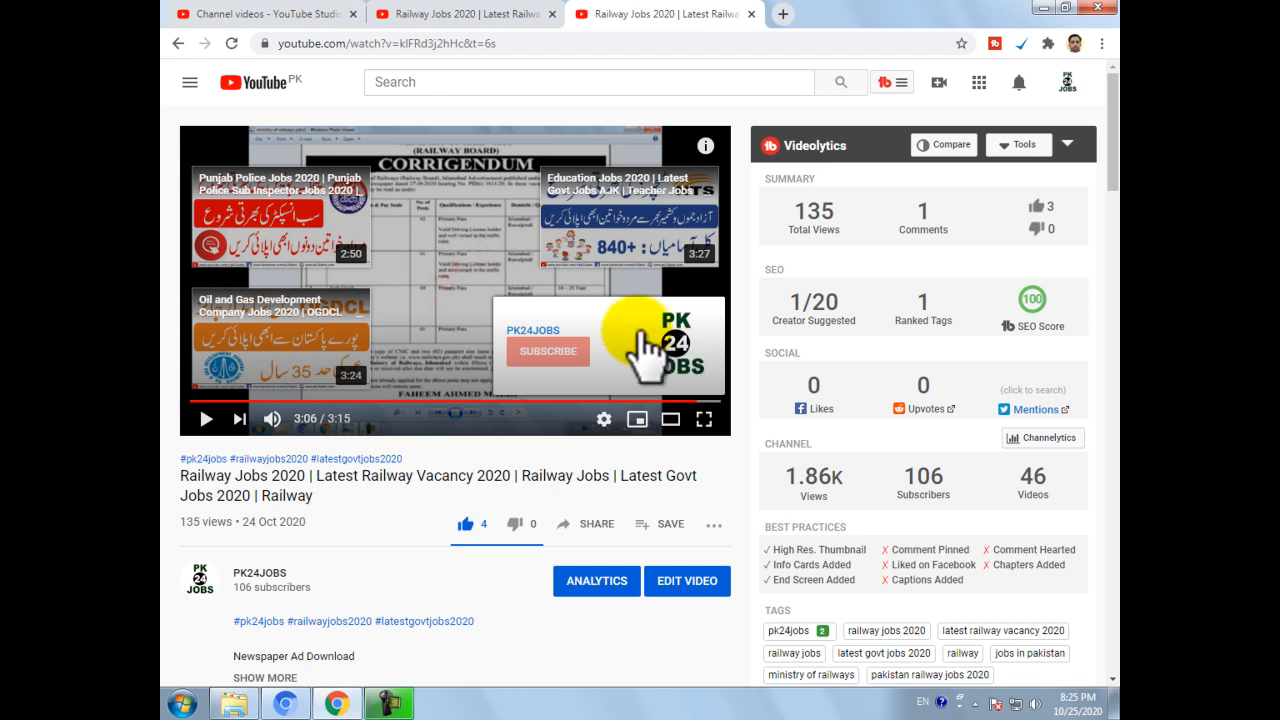
{"action": "left_click", "coordinate": [464, 12]}
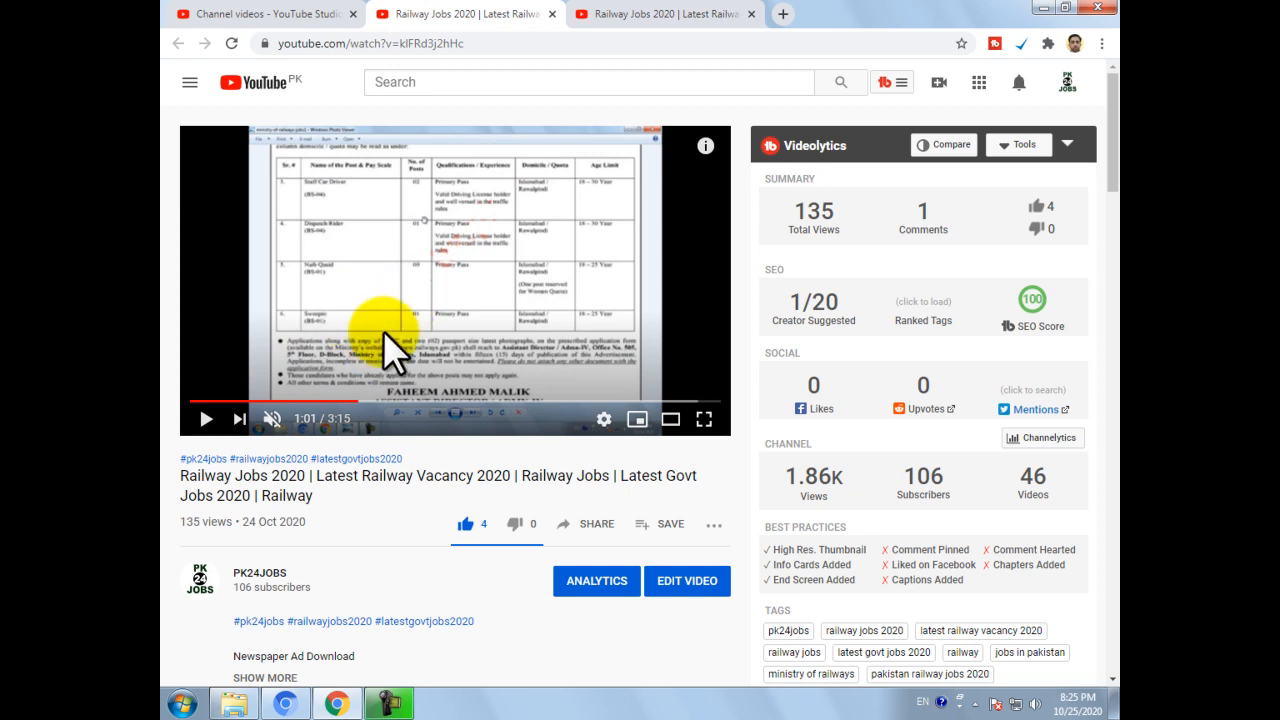
{"action": "left_click", "coordinate": [206, 418]}
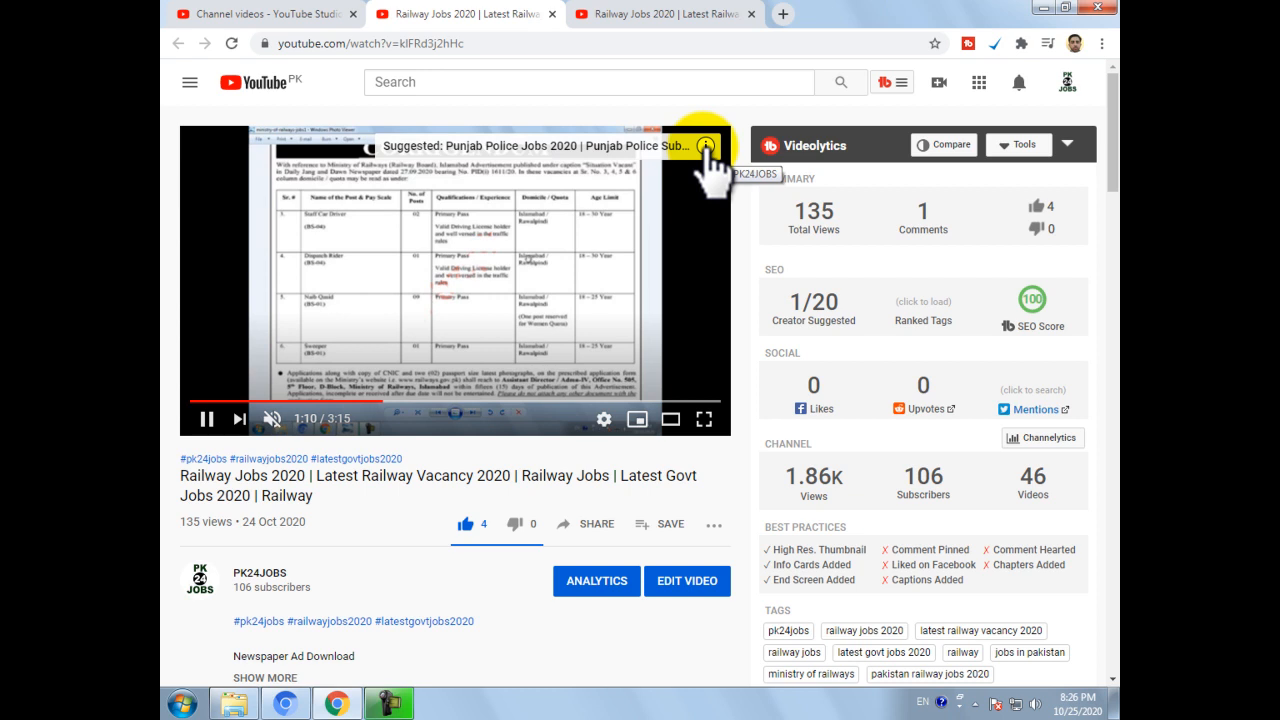
{"action": "left_click", "coordinate": [706, 147]}
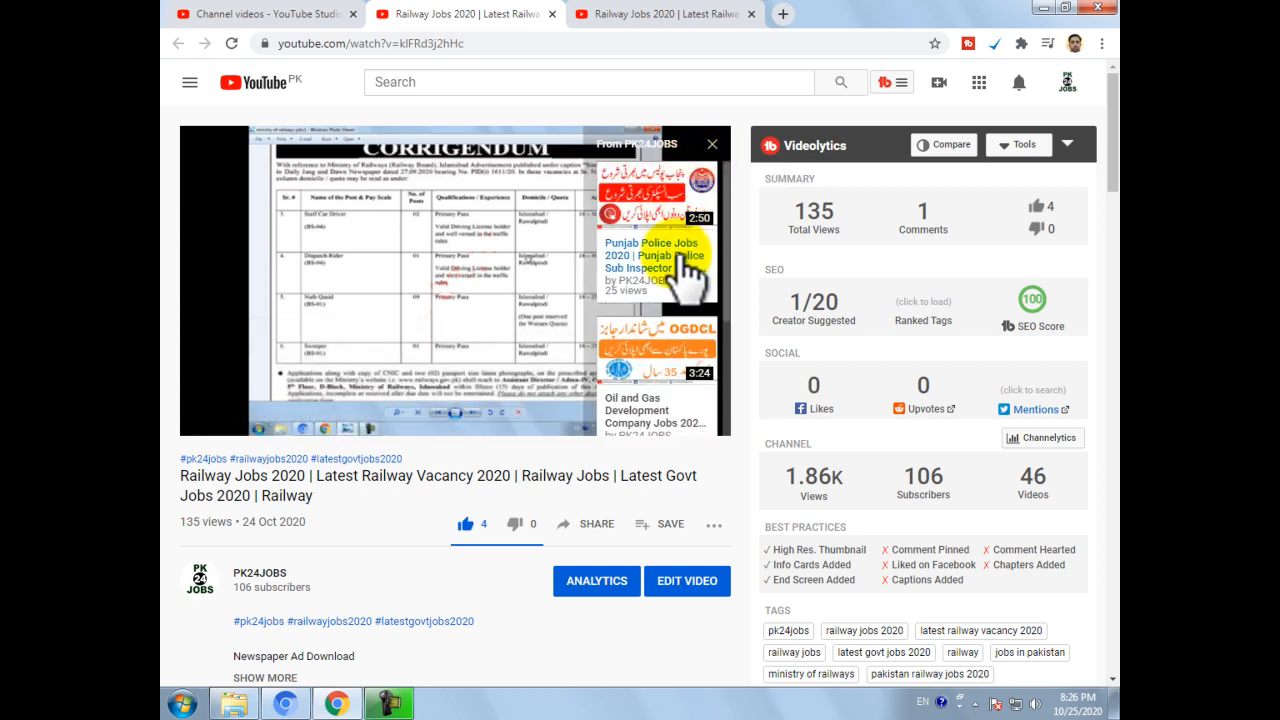
{"action": "scroll", "coordinate": [682, 262], "scroll_direction": "down", "scroll_amount": 2}
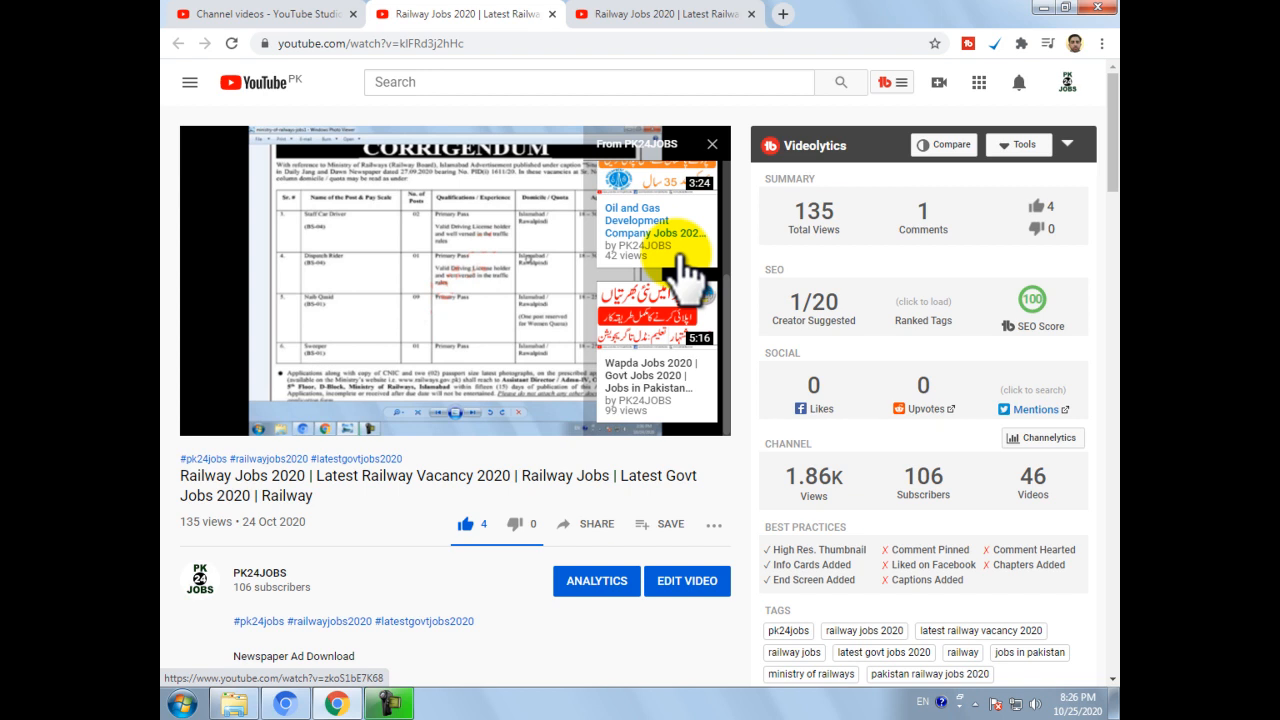
{"action": "left_click", "coordinate": [712, 144]}
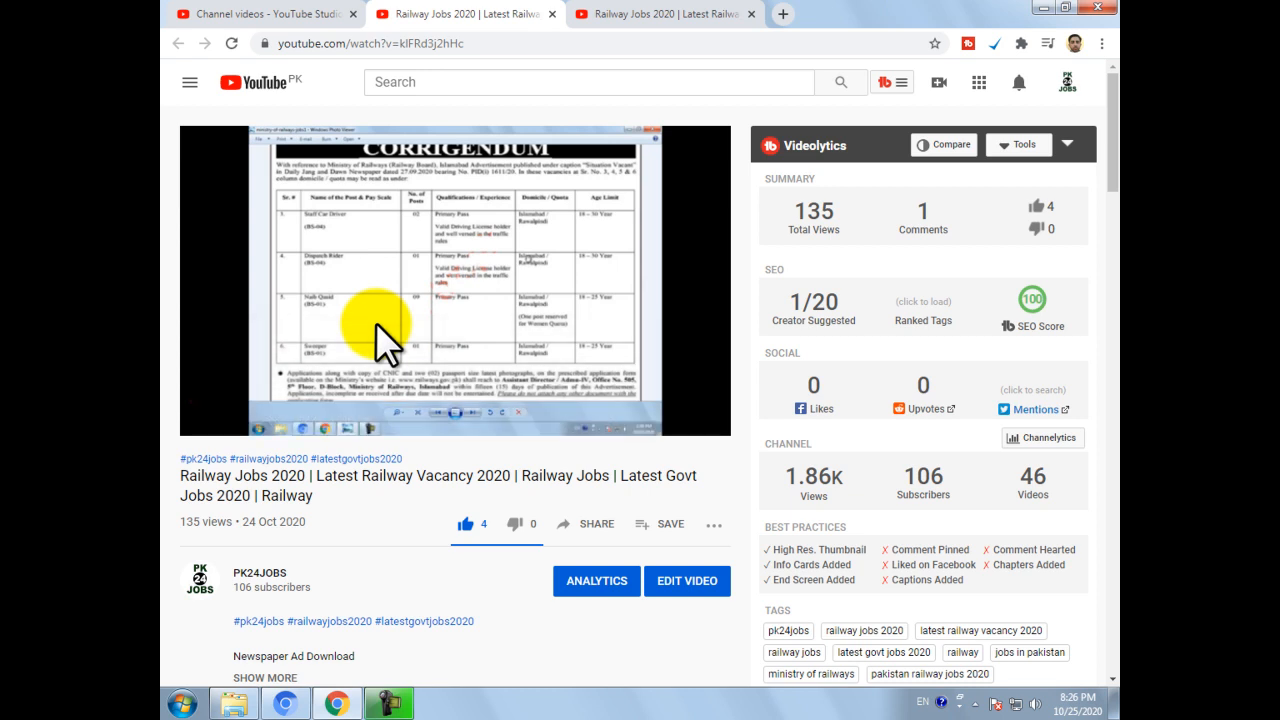
Return to the Nursing Jobs 2020 draft in YouTube Studio and advance from Details to Video elements.
{"action": "left_click", "coordinate": [220, 14]}
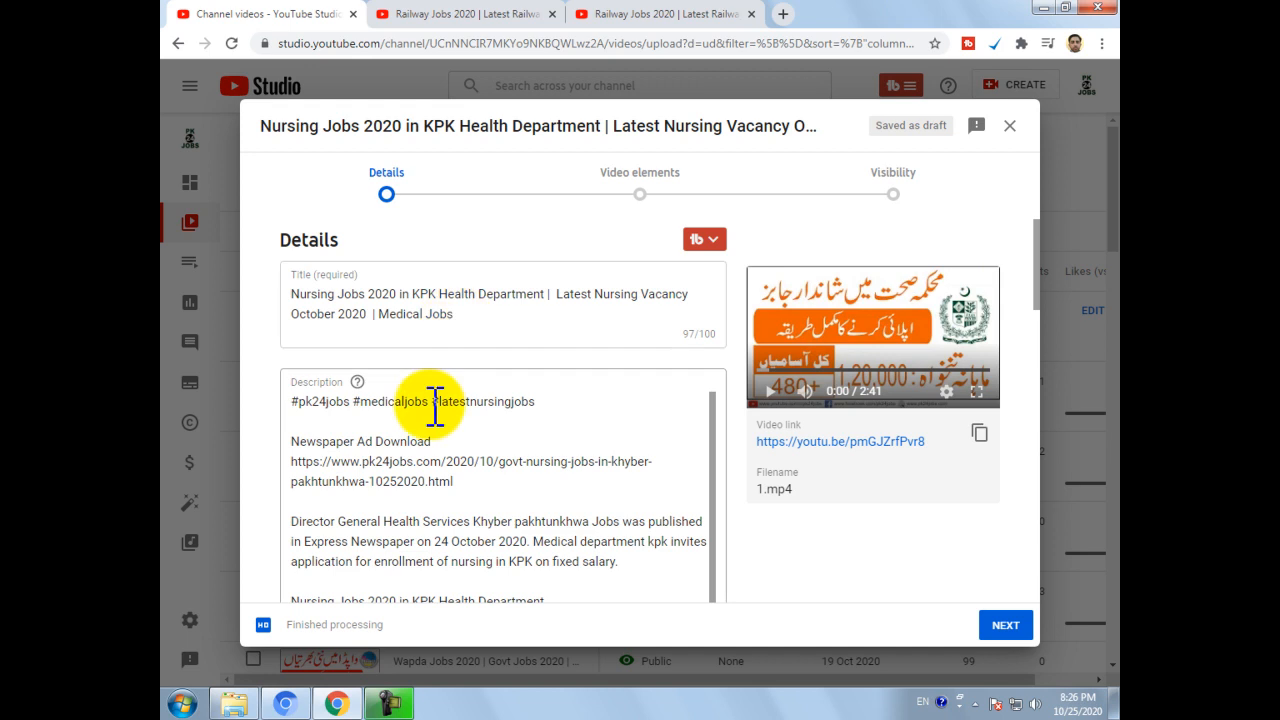
{"action": "scroll", "coordinate": [435, 401], "scroll_direction": "down", "scroll_amount": 15}
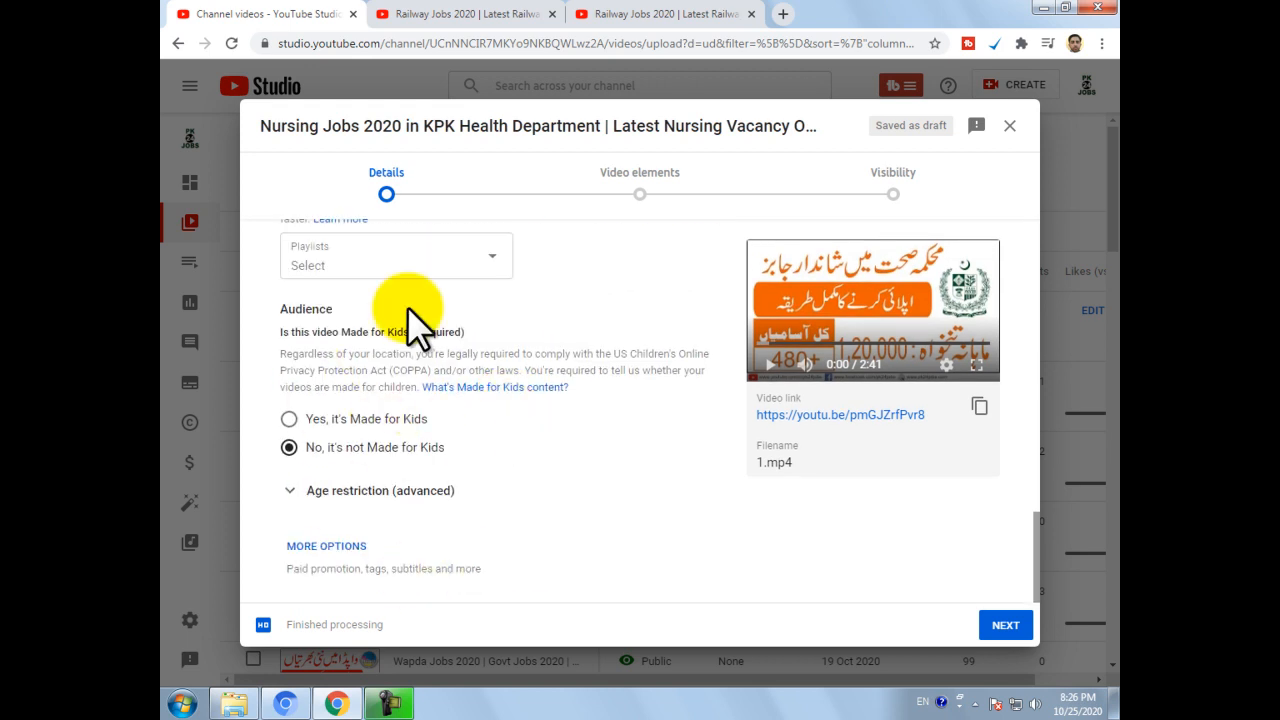
{"action": "left_click", "coordinate": [1005, 625]}
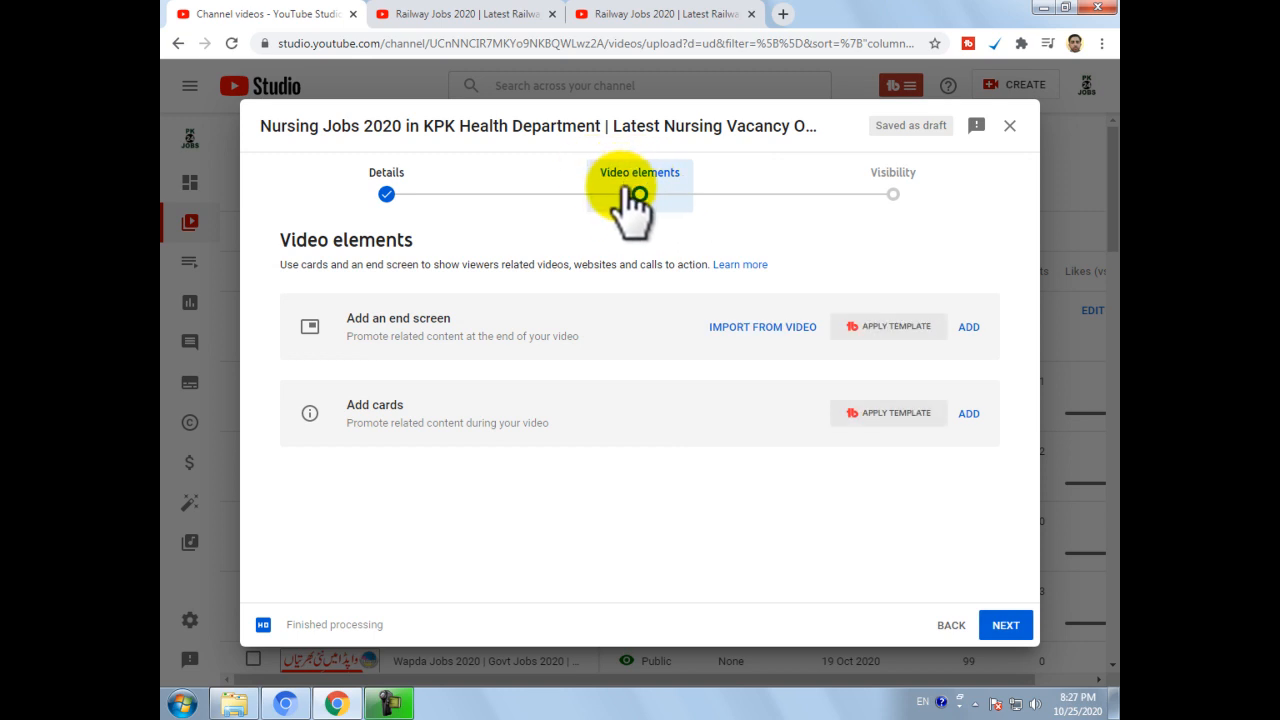
{"action": "left_click_drag", "start_coordinate": [280, 240], "coordinate": [420, 243]}
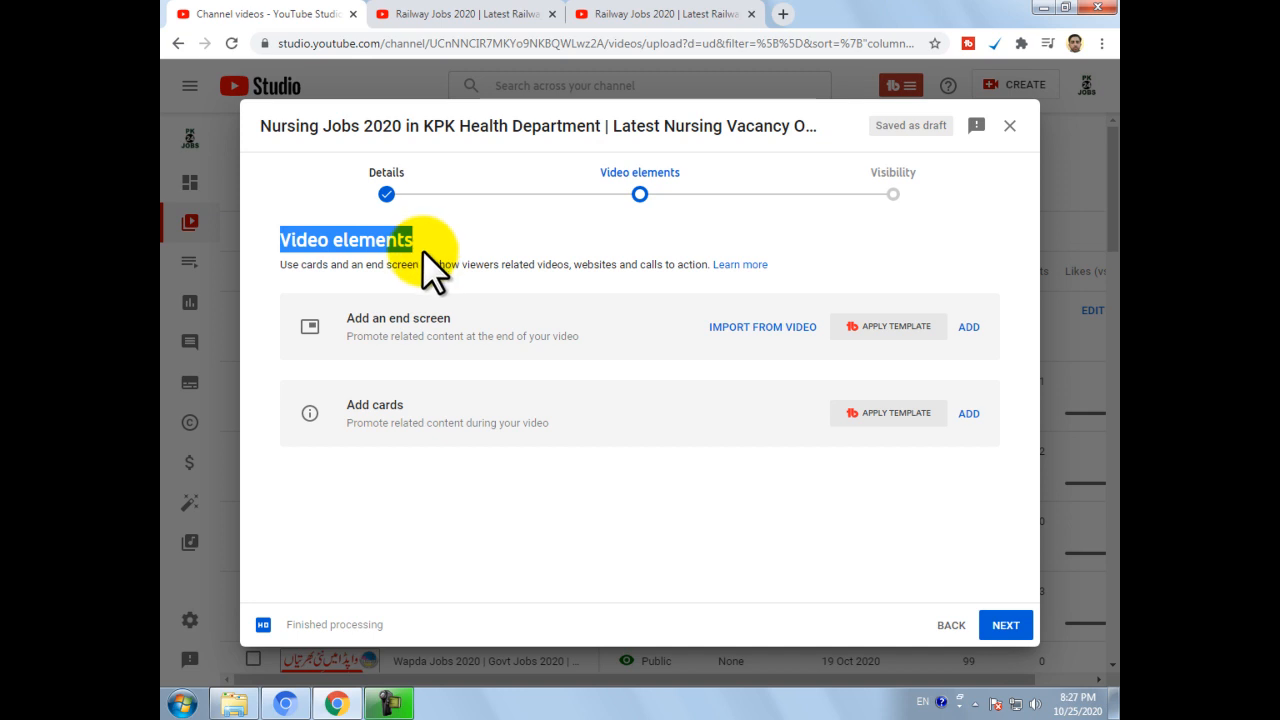
{"action": "left_click", "coordinate": [350, 308]}
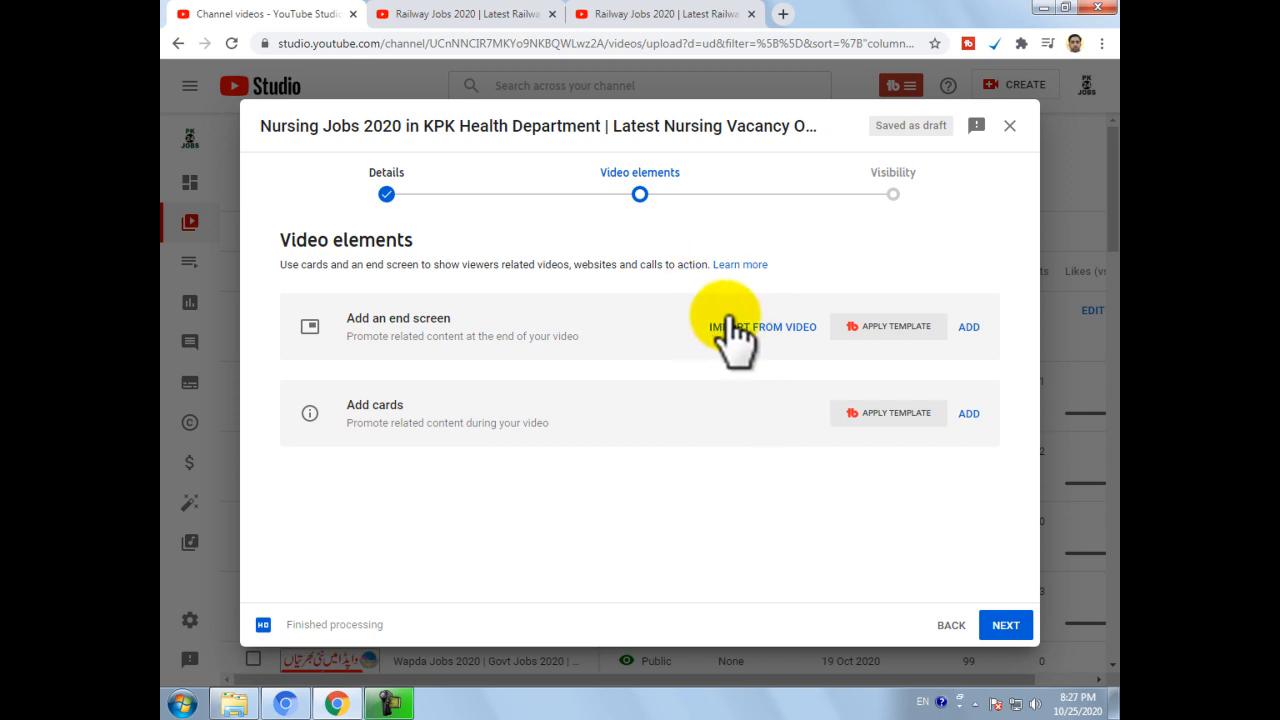
{"action": "left_click", "coordinate": [743, 328]}
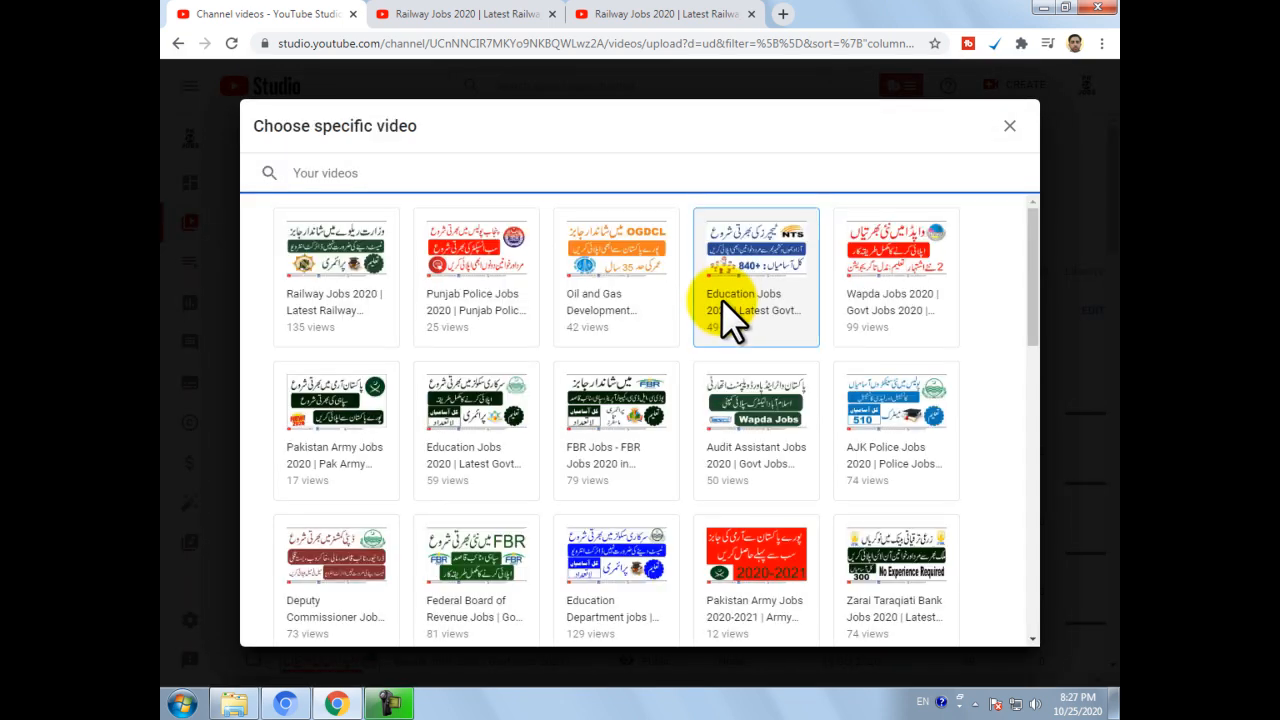
{"action": "left_click", "coordinate": [886, 257]}
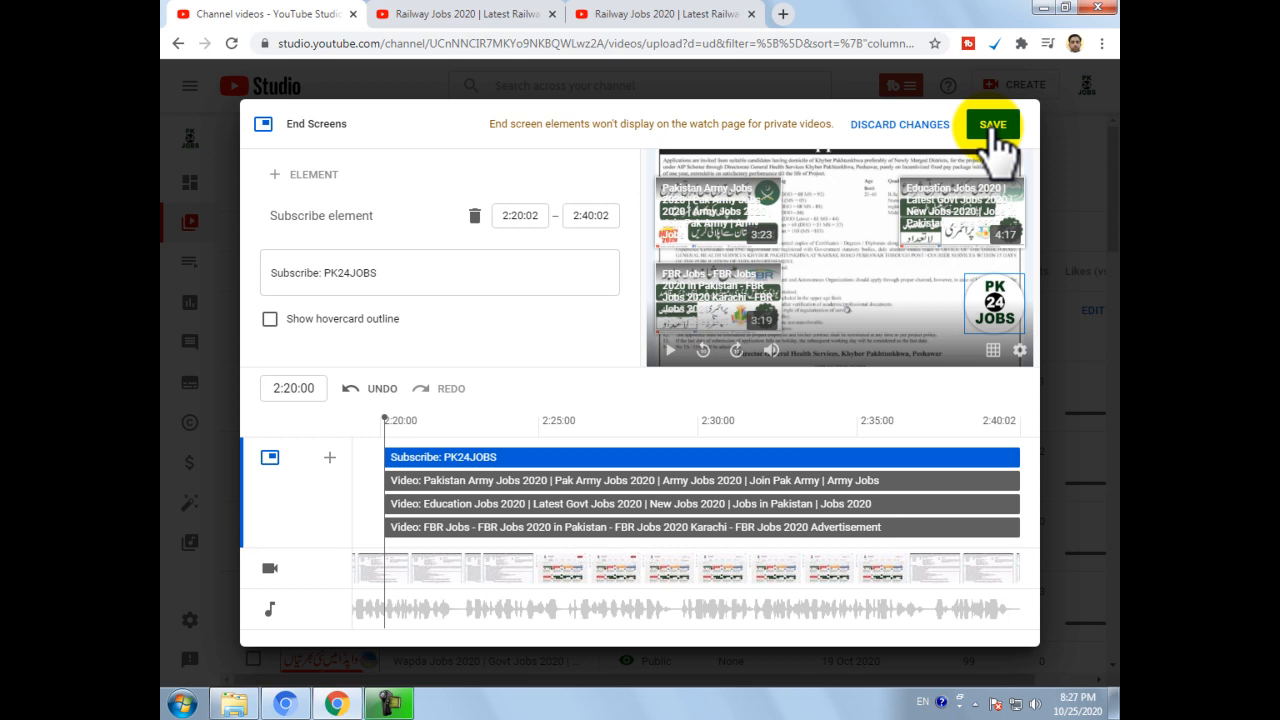
{"action": "left_click", "coordinate": [893, 126]}
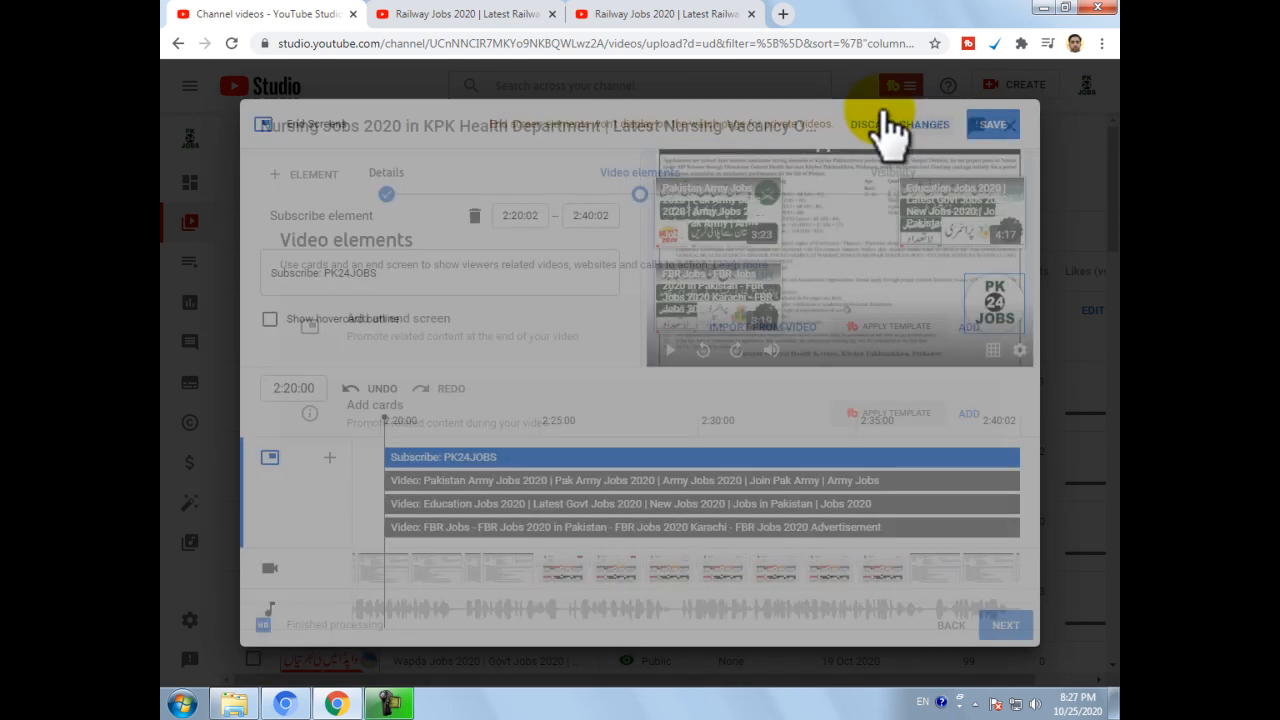
Add an end screen to the draft using the "1 video, 1 playlist, 1 subscribe" layout.
{"action": "left_click", "coordinate": [969, 328]}
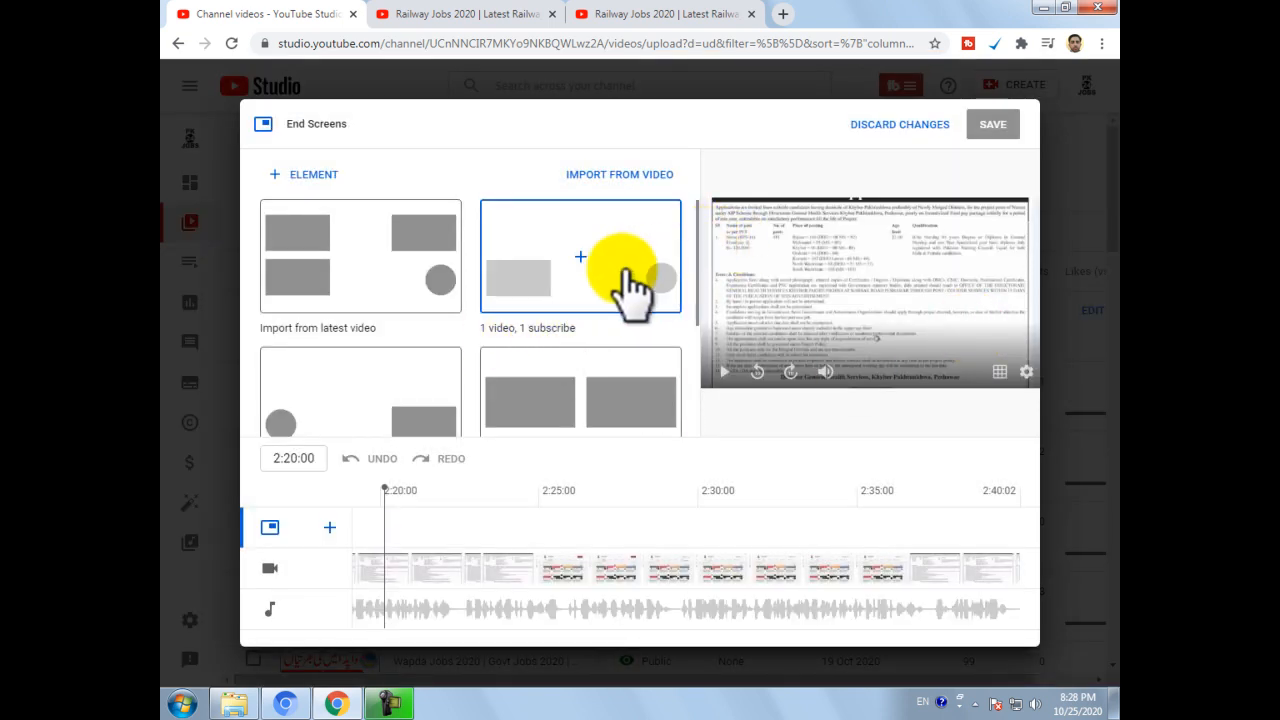
{"action": "scroll", "coordinate": [625, 285], "scroll_direction": "down", "scroll_amount": 5}
{"action": "scroll", "coordinate": [625, 285], "scroll_direction": "up", "scroll_amount": 5}
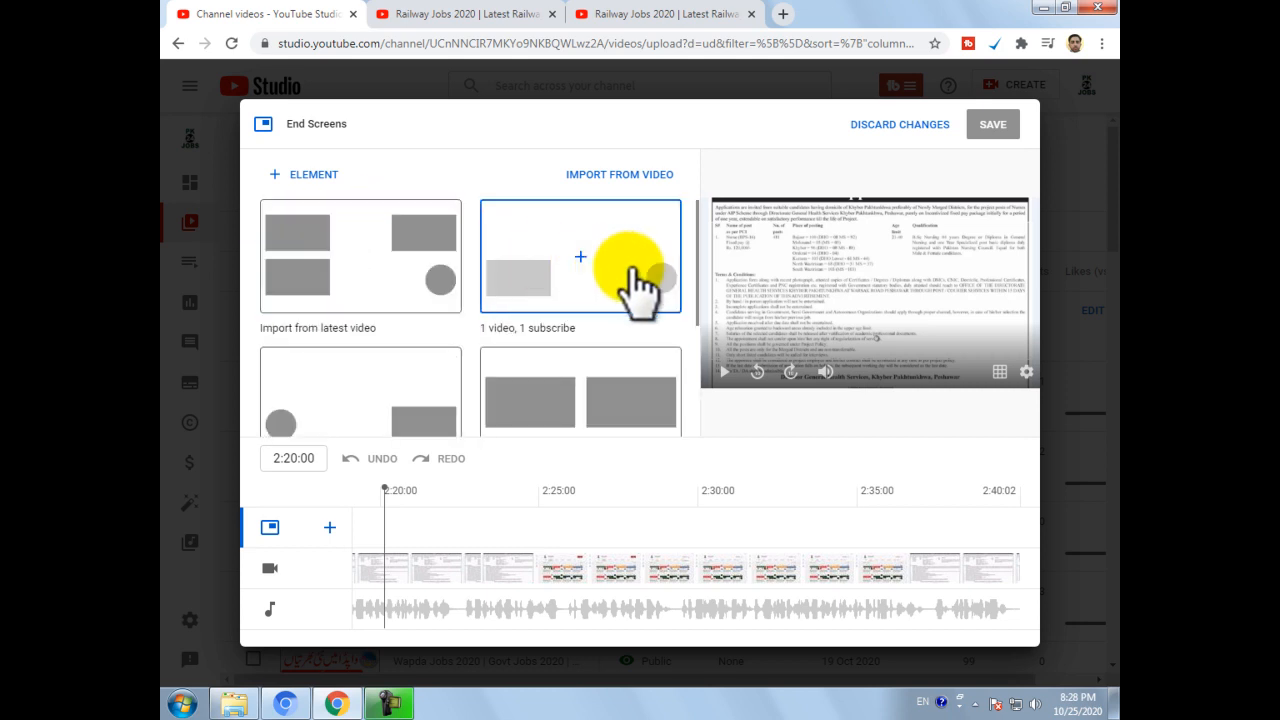
{"action": "scroll", "coordinate": [662, 282], "scroll_direction": "down", "scroll_amount": 1}
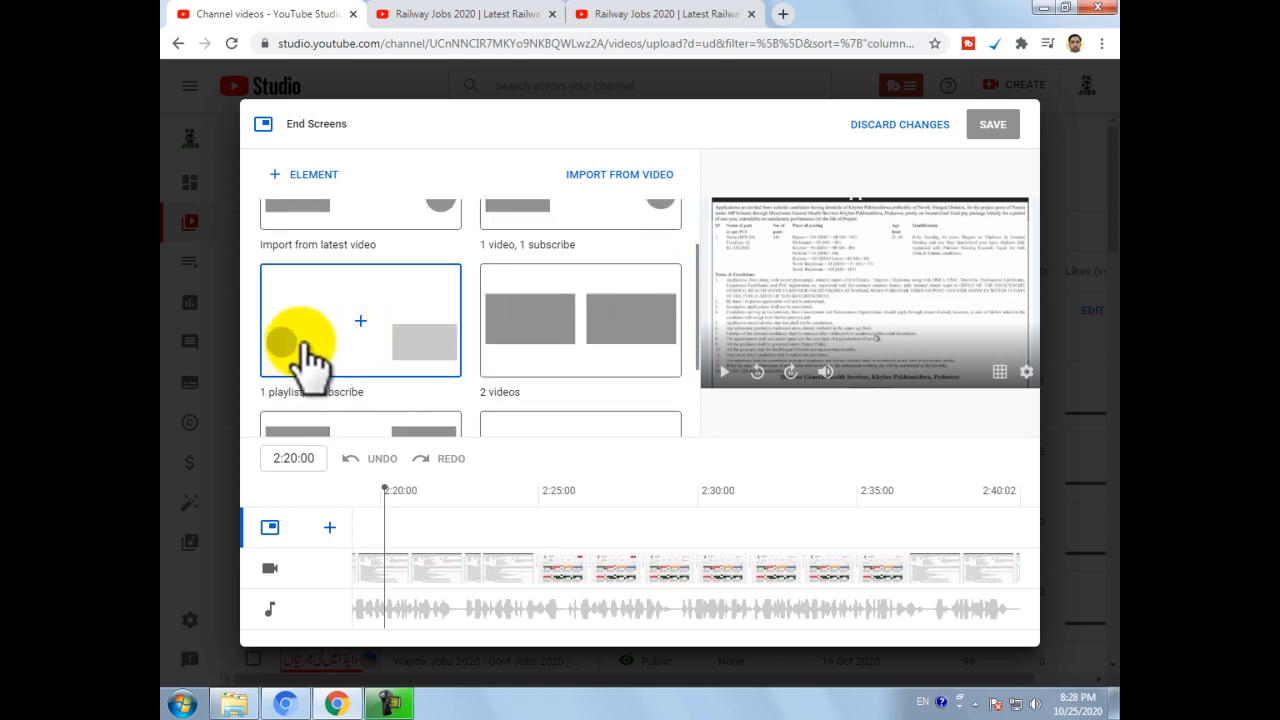
{"action": "scroll", "coordinate": [371, 330], "scroll_direction": "down", "scroll_amount": 2}
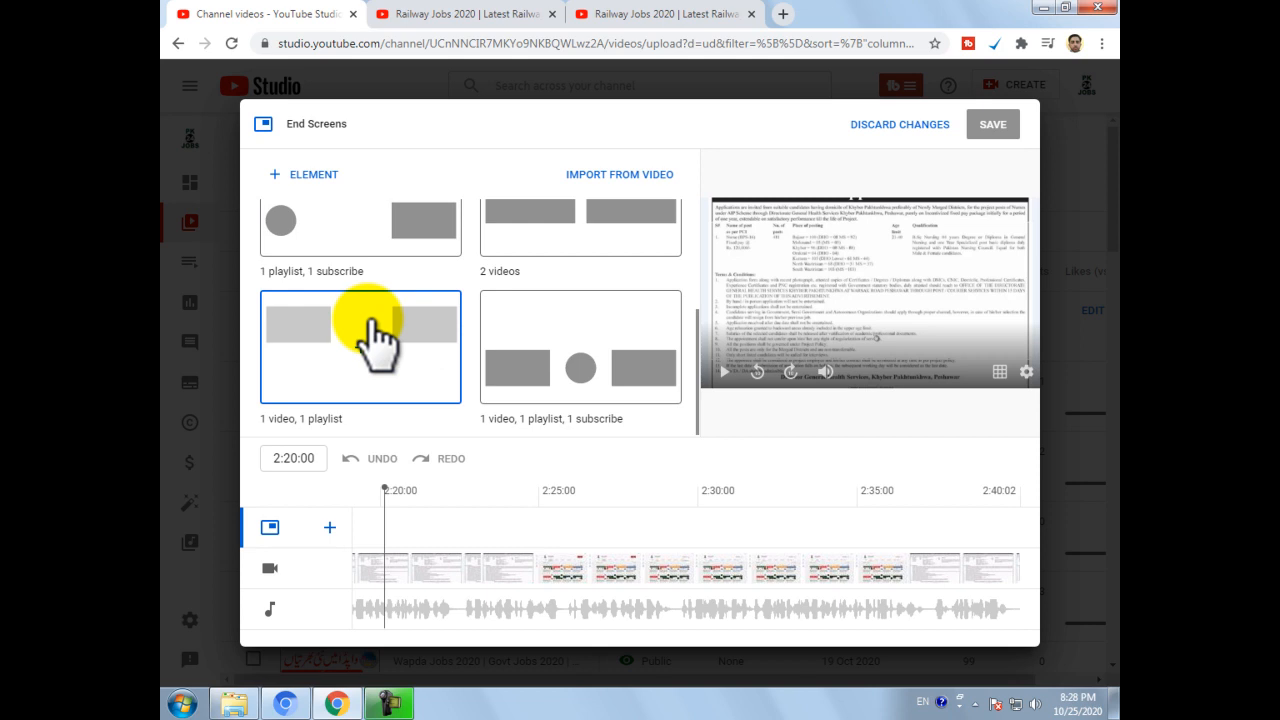
{"action": "scroll", "coordinate": [476, 330], "scroll_direction": "up", "scroll_amount": 3}
{"action": "scroll", "coordinate": [480, 330], "scroll_direction": "down", "scroll_amount": 3}
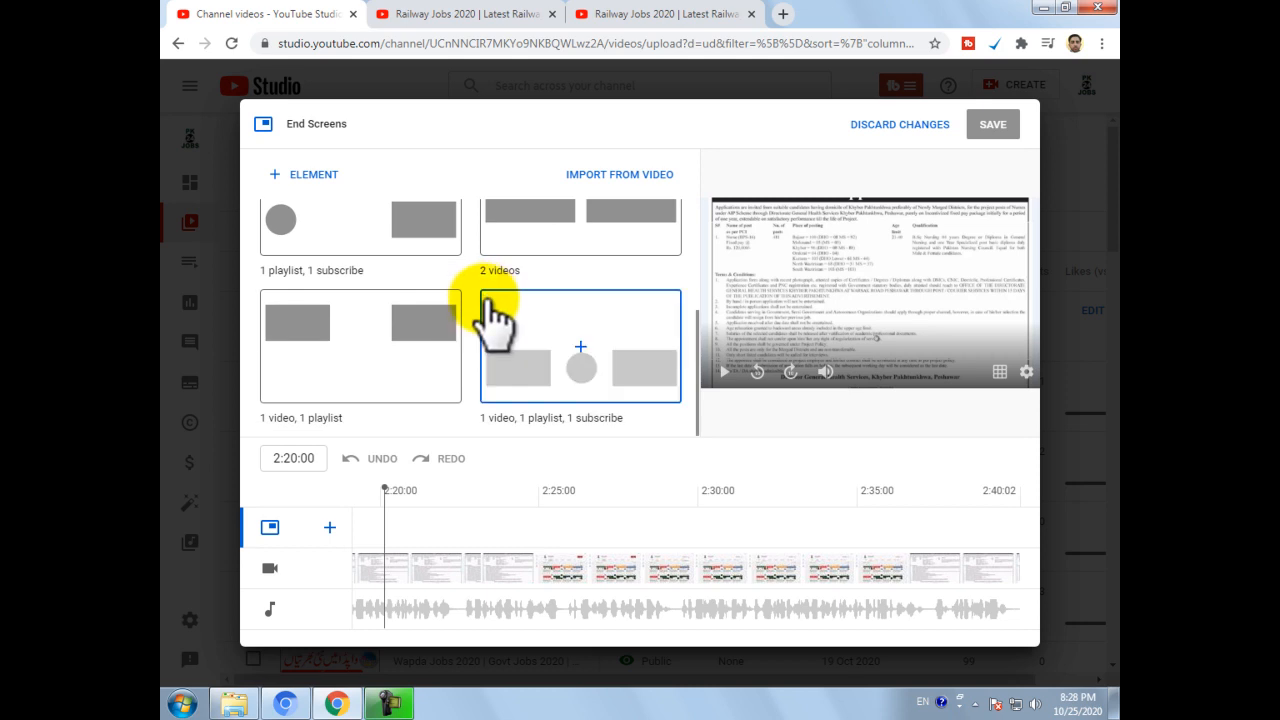
{"action": "left_click", "coordinate": [578, 346]}
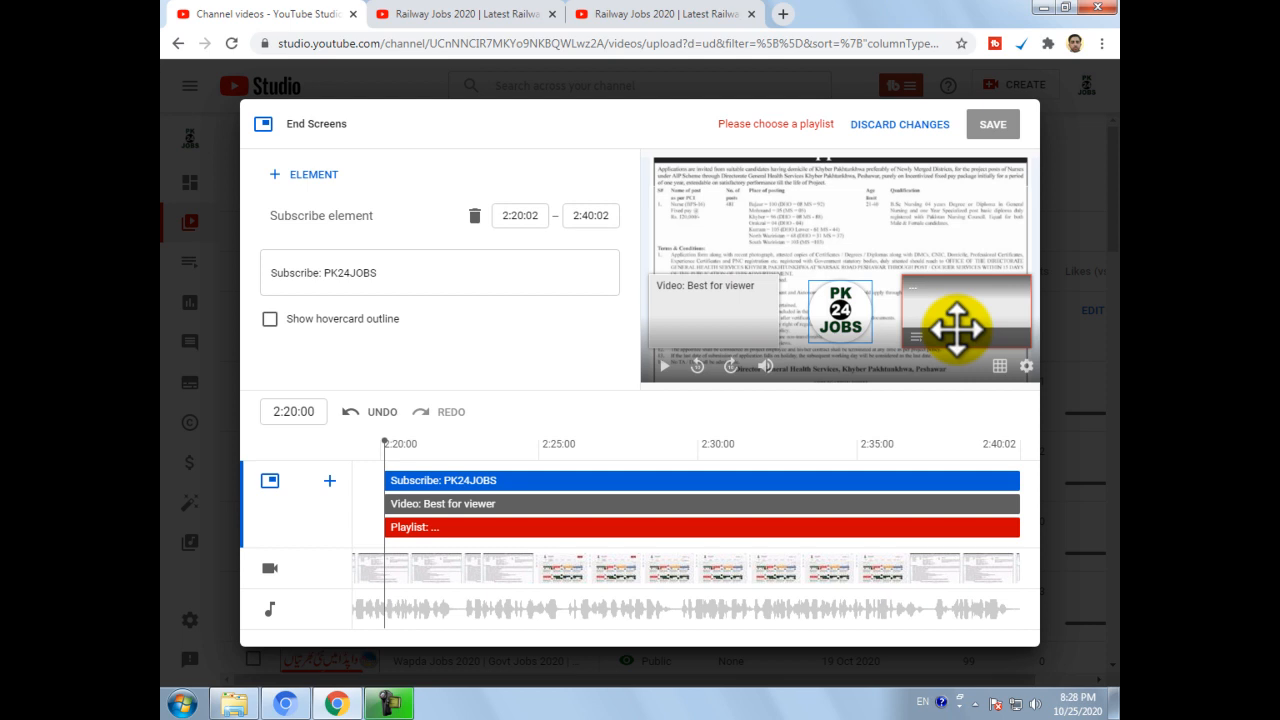
Add a second video element to the end screen.
{"action": "left_click", "coordinate": [711, 311]}
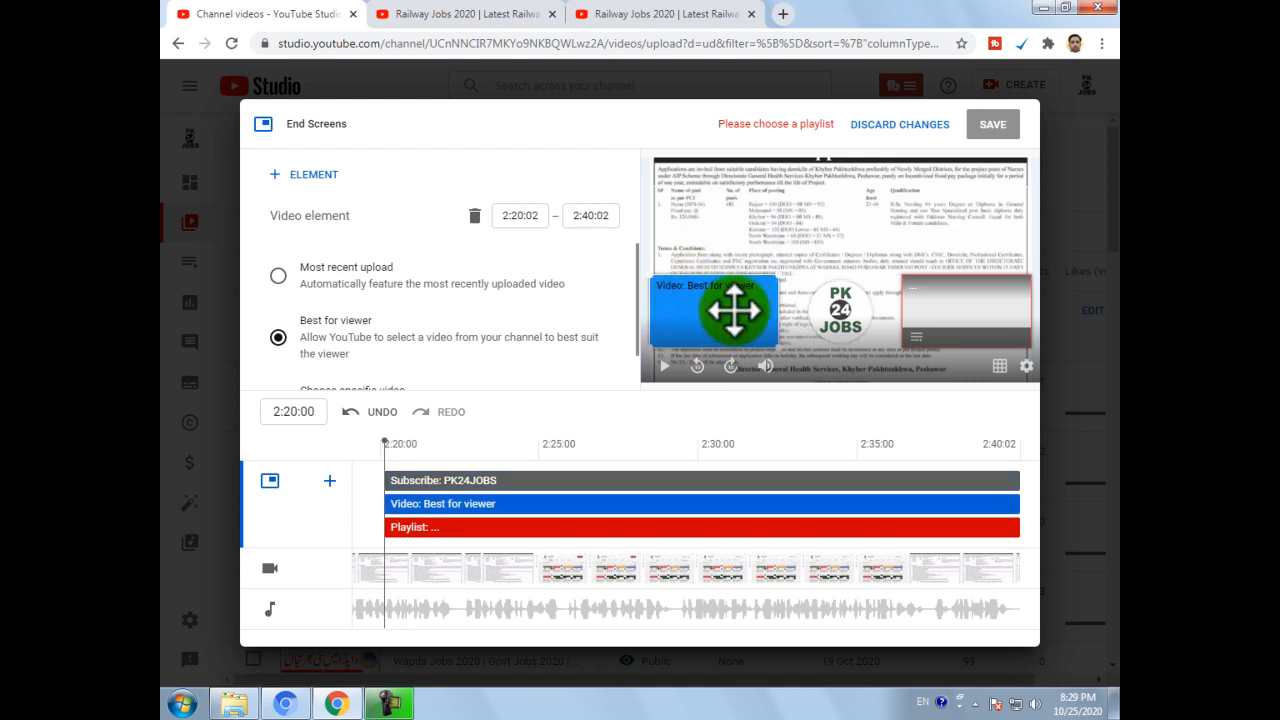
{"action": "left_click", "coordinate": [313, 175]}
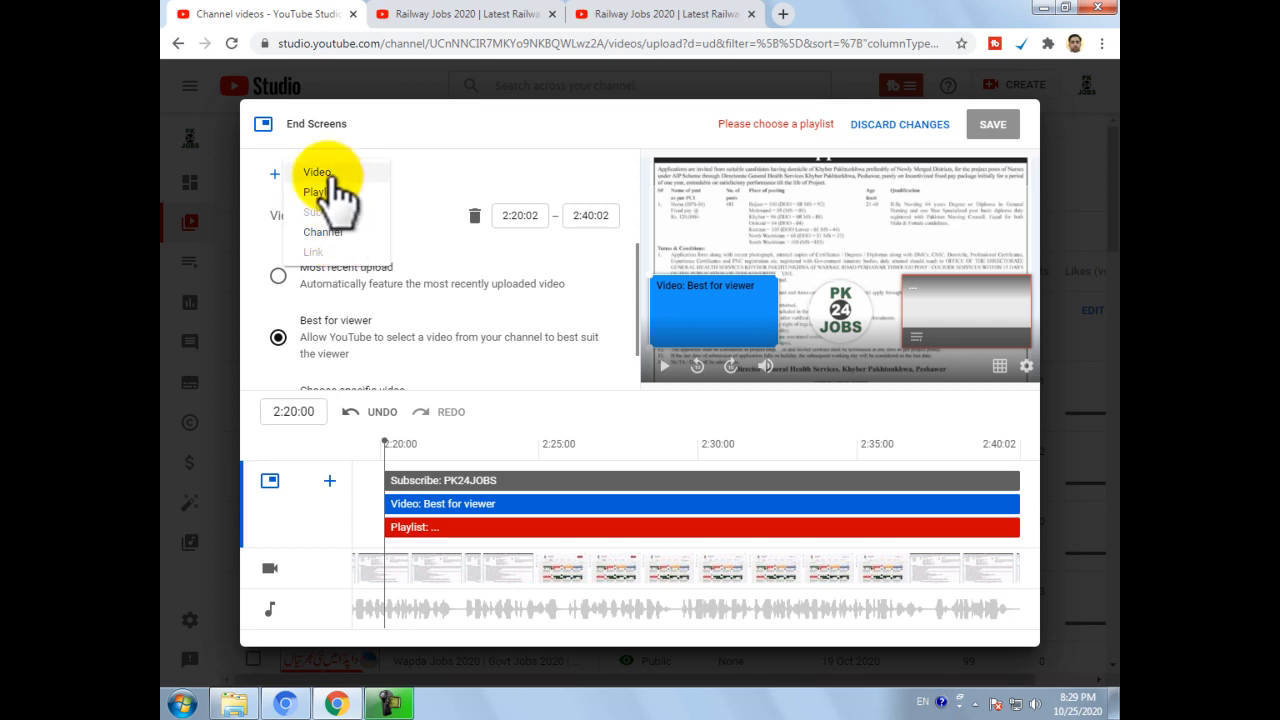
{"action": "left_click", "coordinate": [327, 175]}
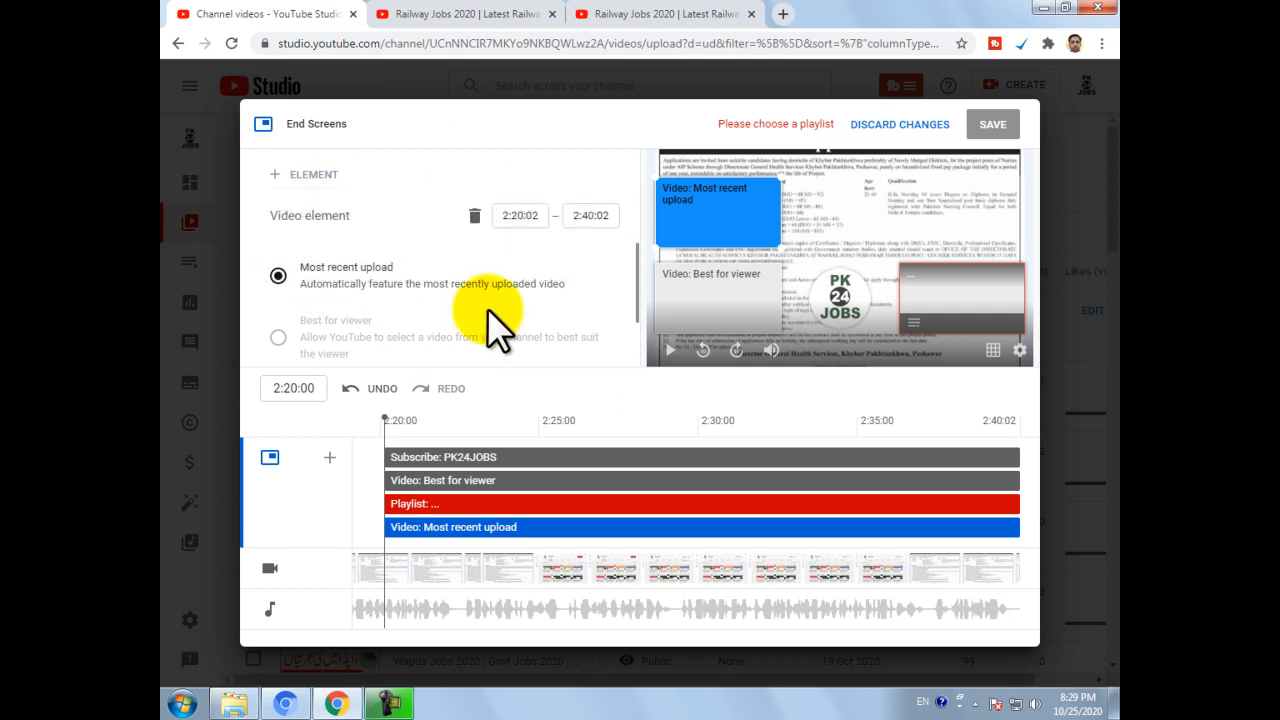
Search all of YouTube for "how to earn by watching ads" and assign "How to Earn Money Online by Watching Ads in Pakistan" to the new video element.
{"action": "scroll", "coordinate": [489, 308], "scroll_direction": "down", "scroll_amount": 2}
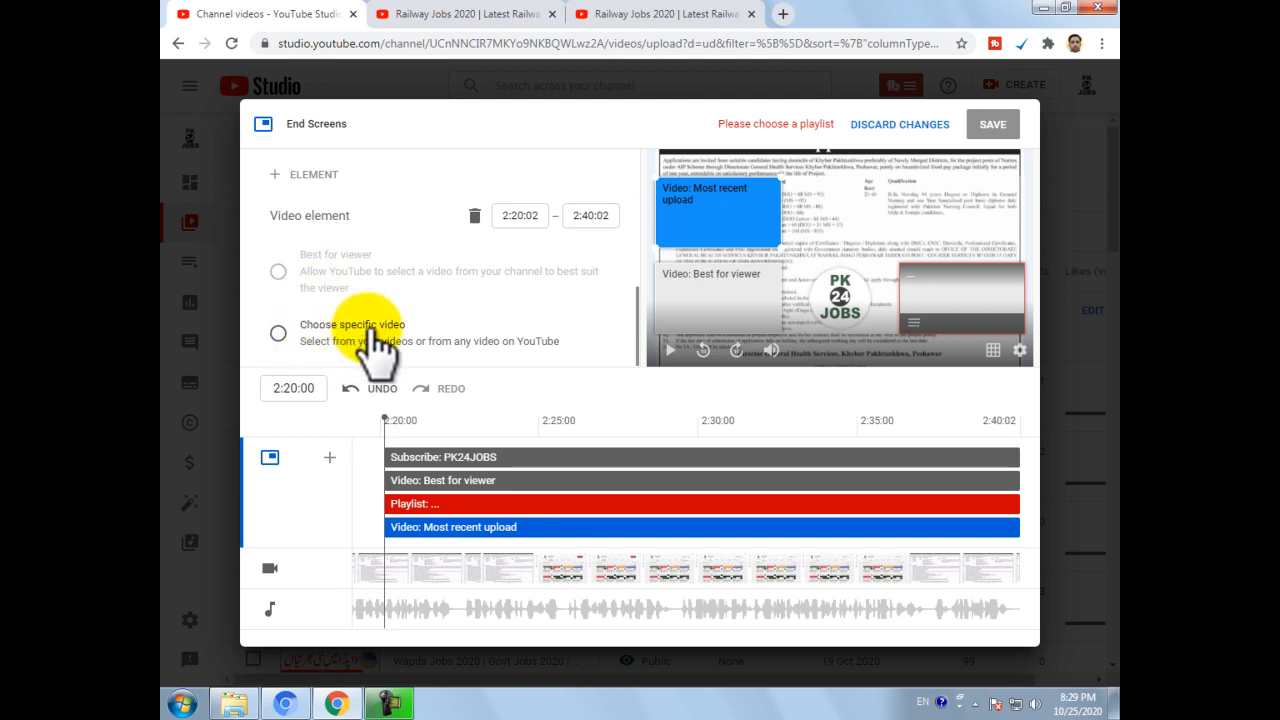
{"action": "left_click", "coordinate": [280, 333]}
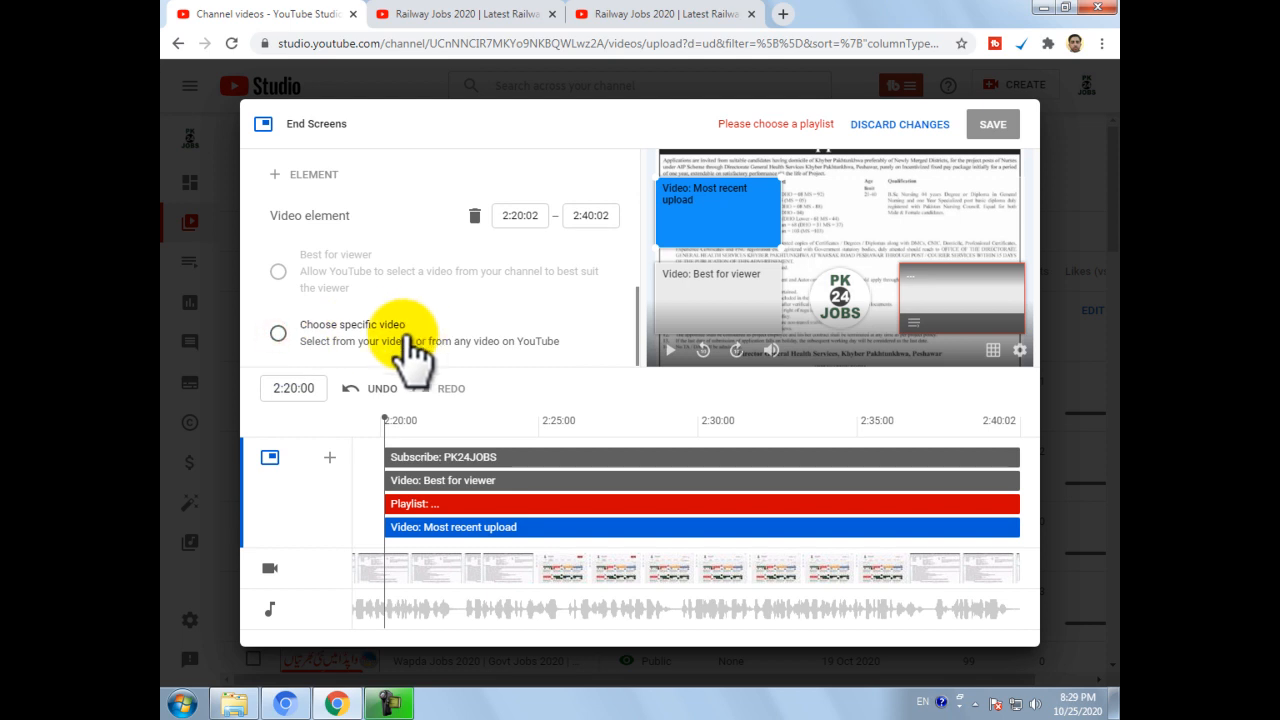
{"action": "left_click", "coordinate": [280, 335]}
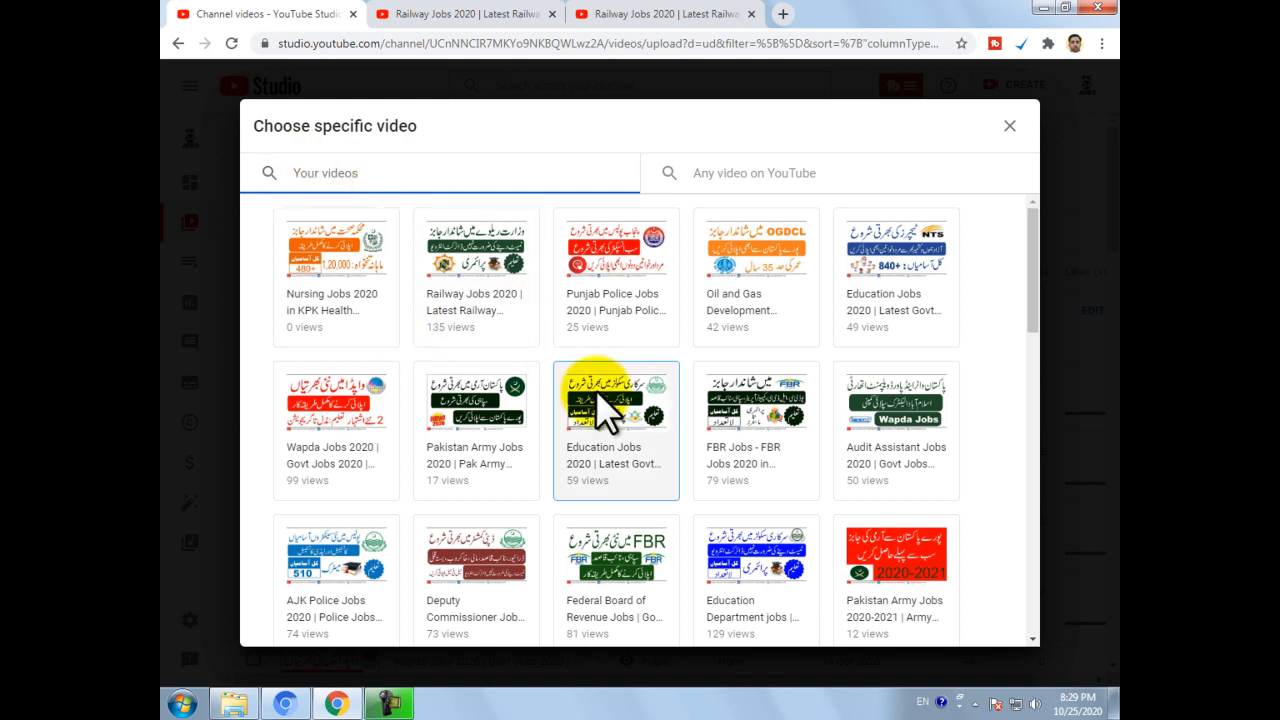
{"action": "left_click", "coordinate": [800, 170]}
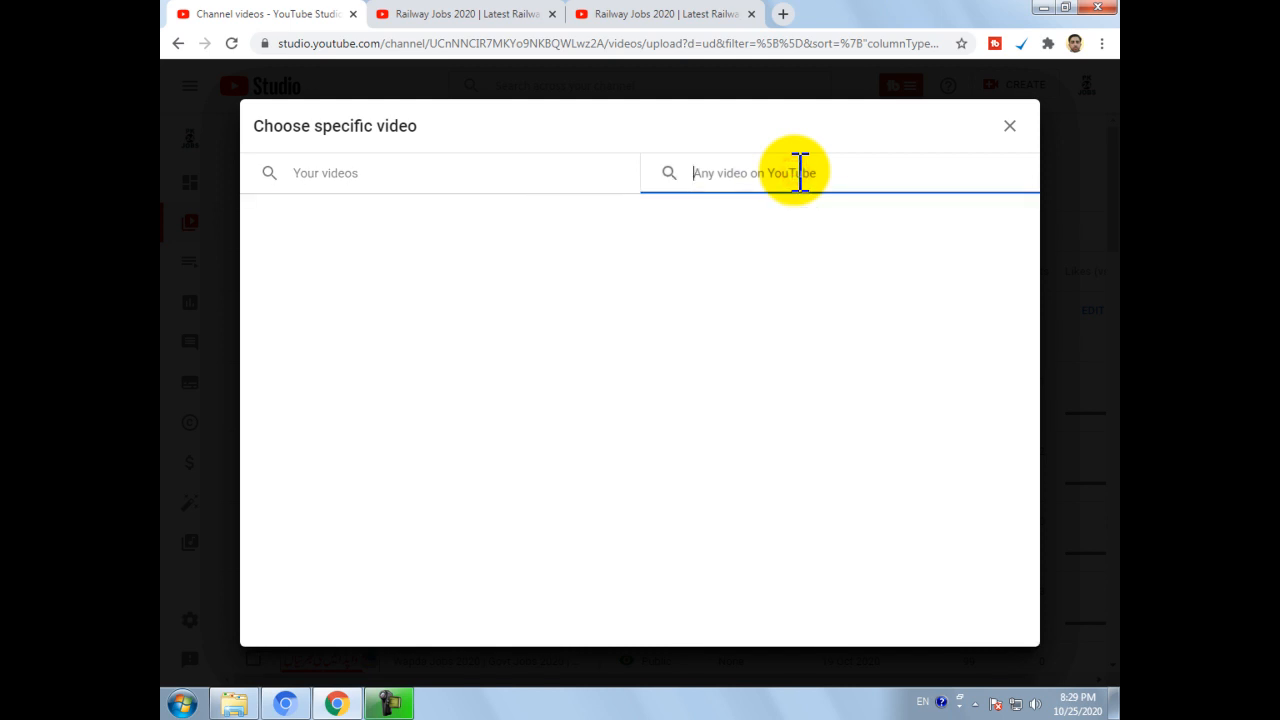
{"action": "type", "text": "how to earn by watching ads"}
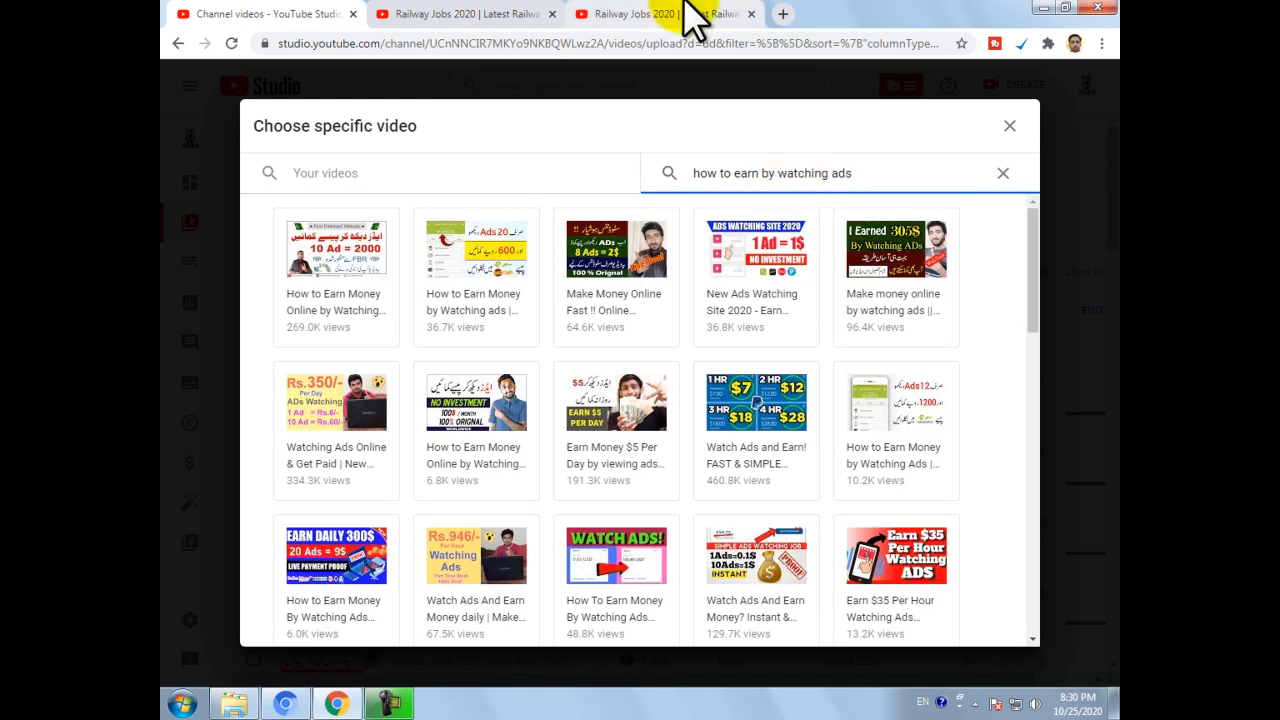
{"action": "left_click", "coordinate": [314, 301]}
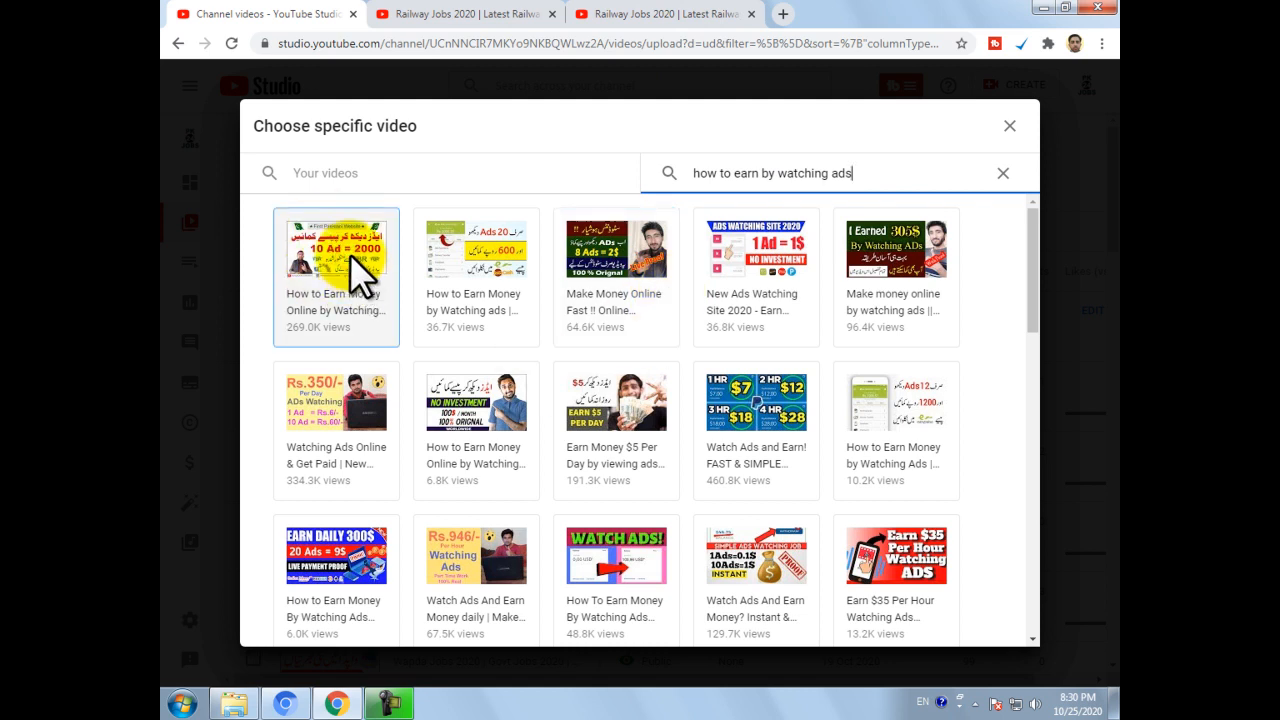
{"action": "left_click", "coordinate": [350, 254]}
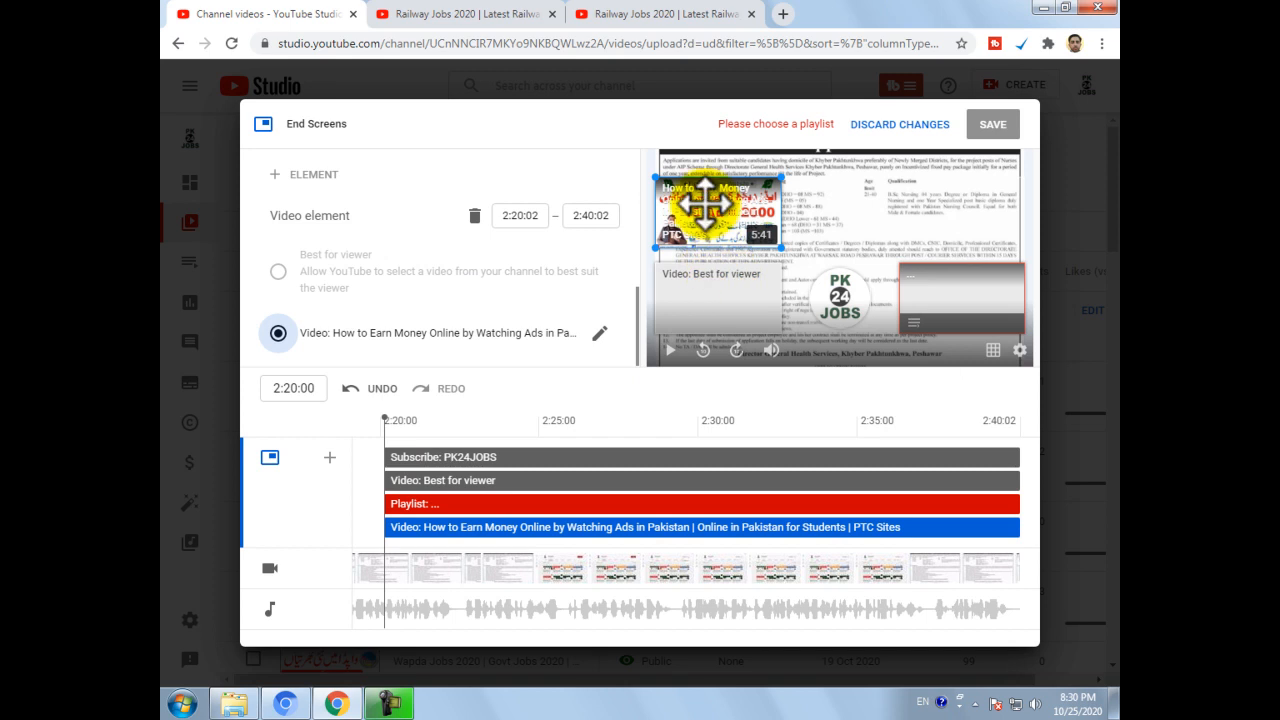
Change the "Best for viewer" element to the channel's own specific video "Railway Jobs 2020 | Latest Railway Vacancy 2020".
{"action": "left_click", "coordinate": [710, 288]}
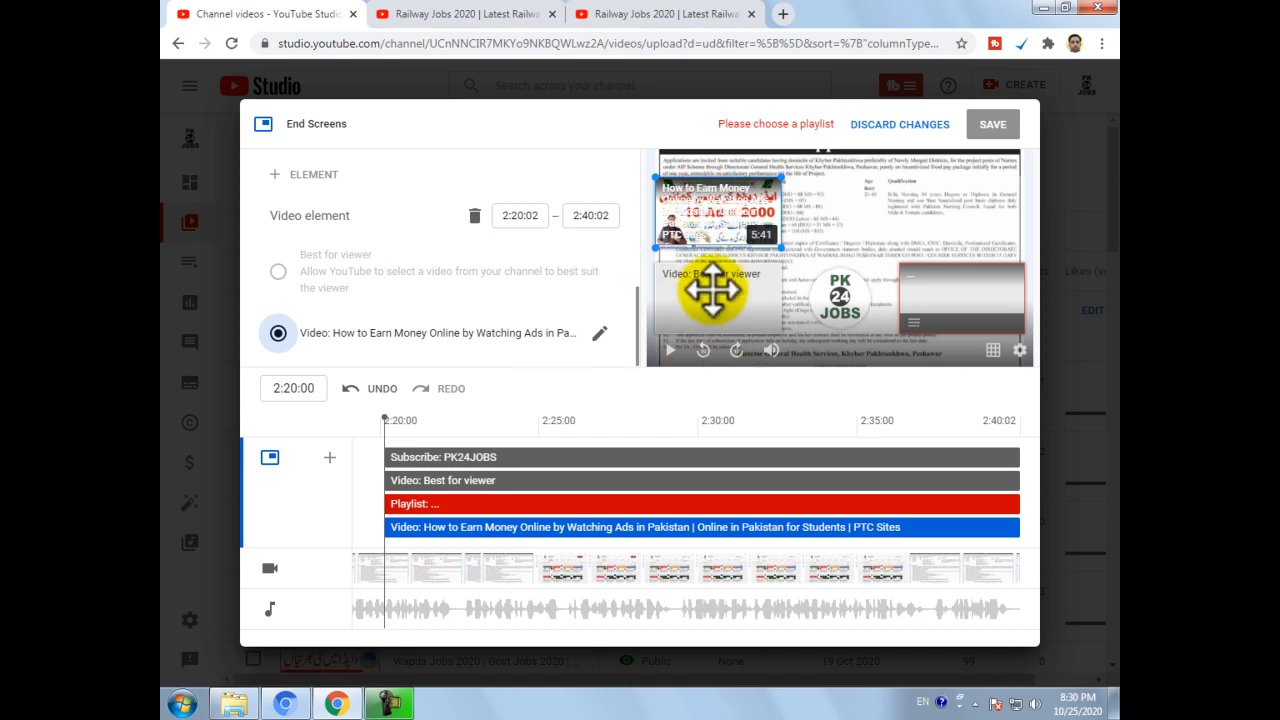
{"action": "left_click", "coordinate": [280, 334]}
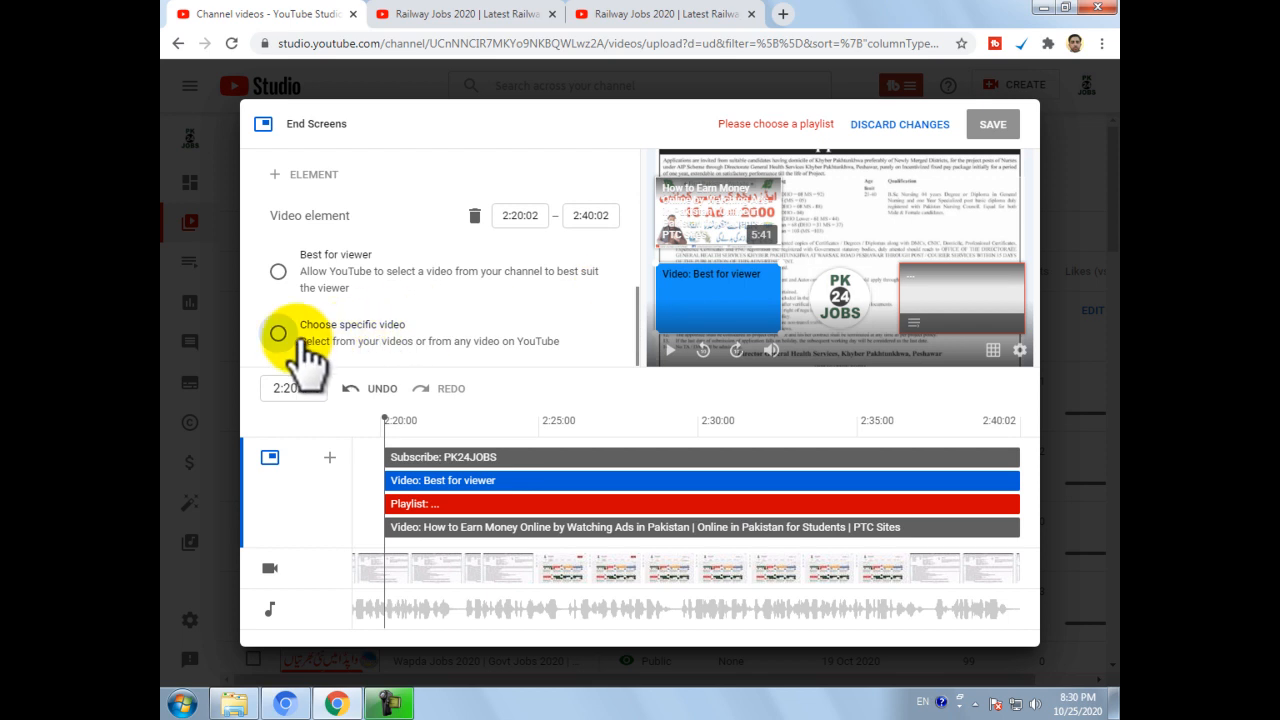
{"action": "left_click", "coordinate": [345, 326]}
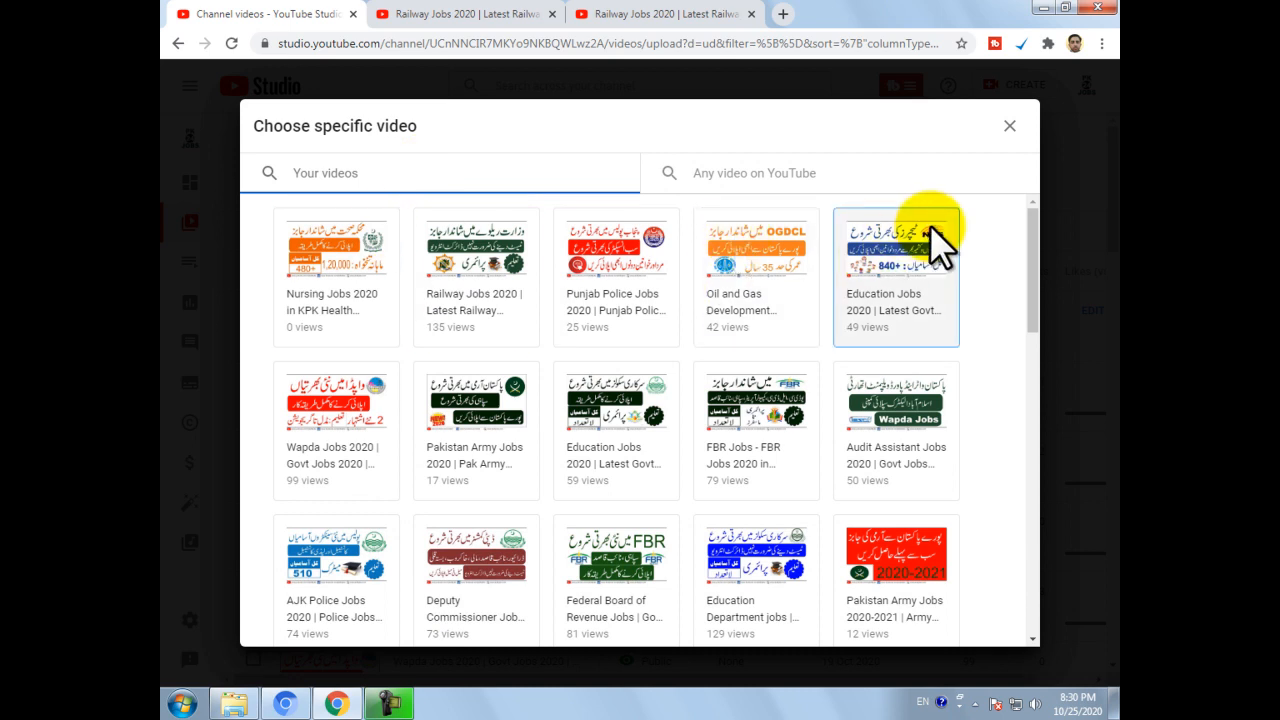
{"action": "left_click", "coordinate": [491, 245]}
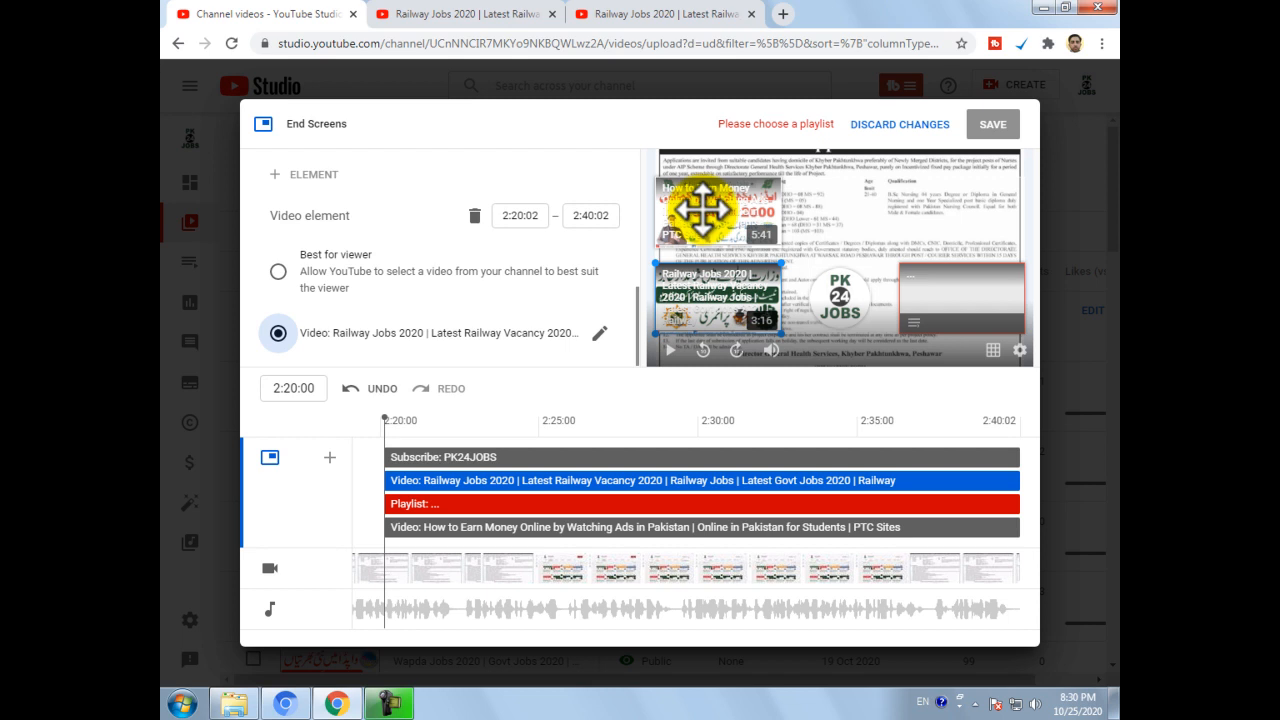
Delete the playlist element from the end screen.
{"action": "left_click", "coordinate": [961, 300]}
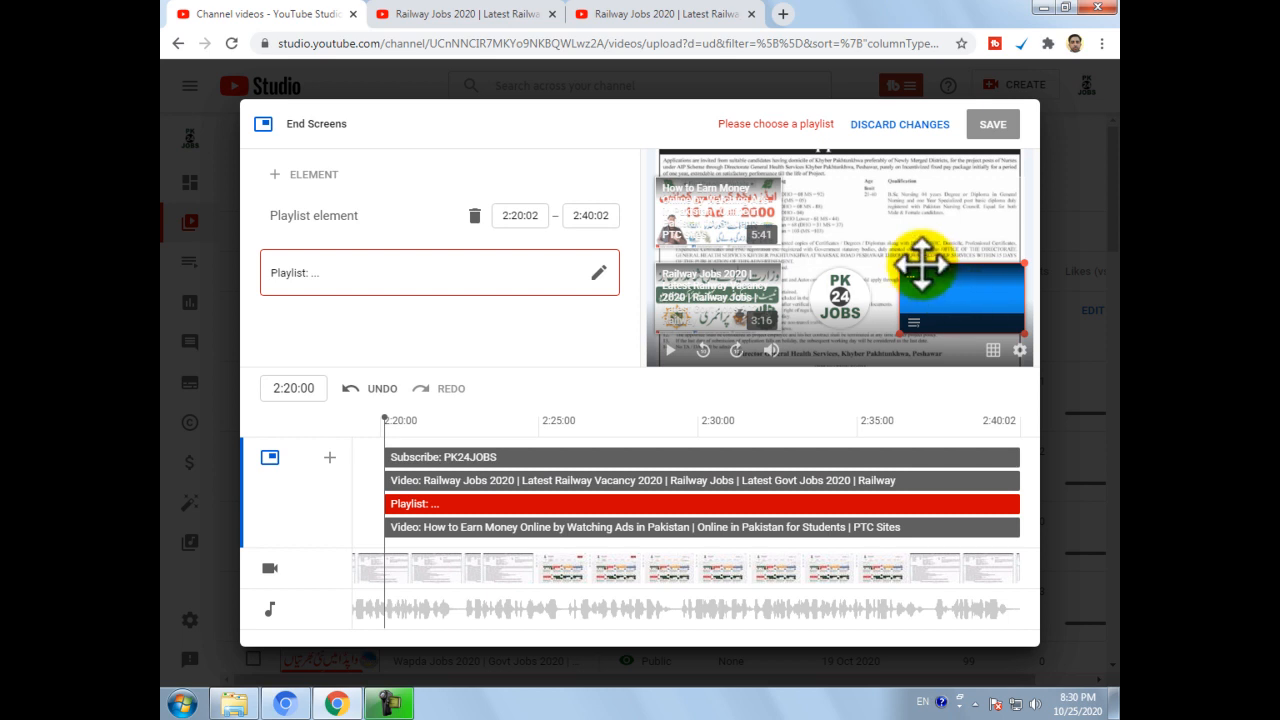
{"action": "left_click", "coordinate": [599, 268]}
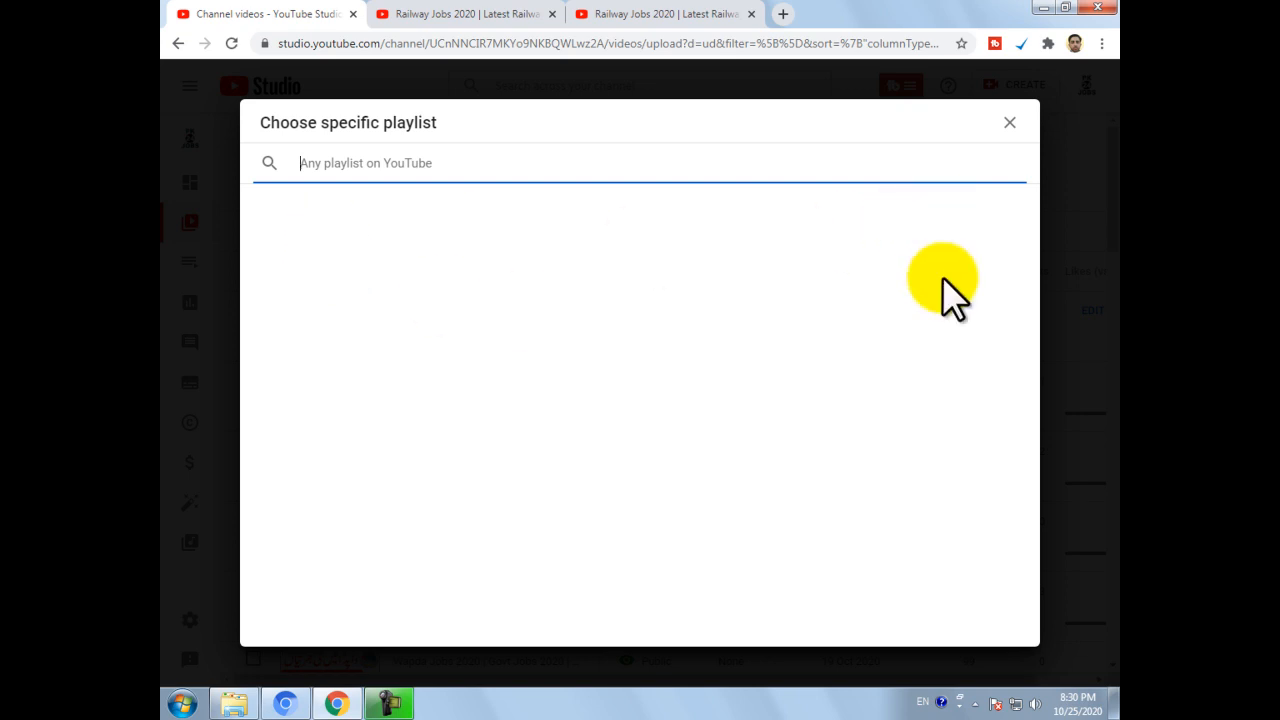
{"action": "left_click", "coordinate": [1010, 123]}
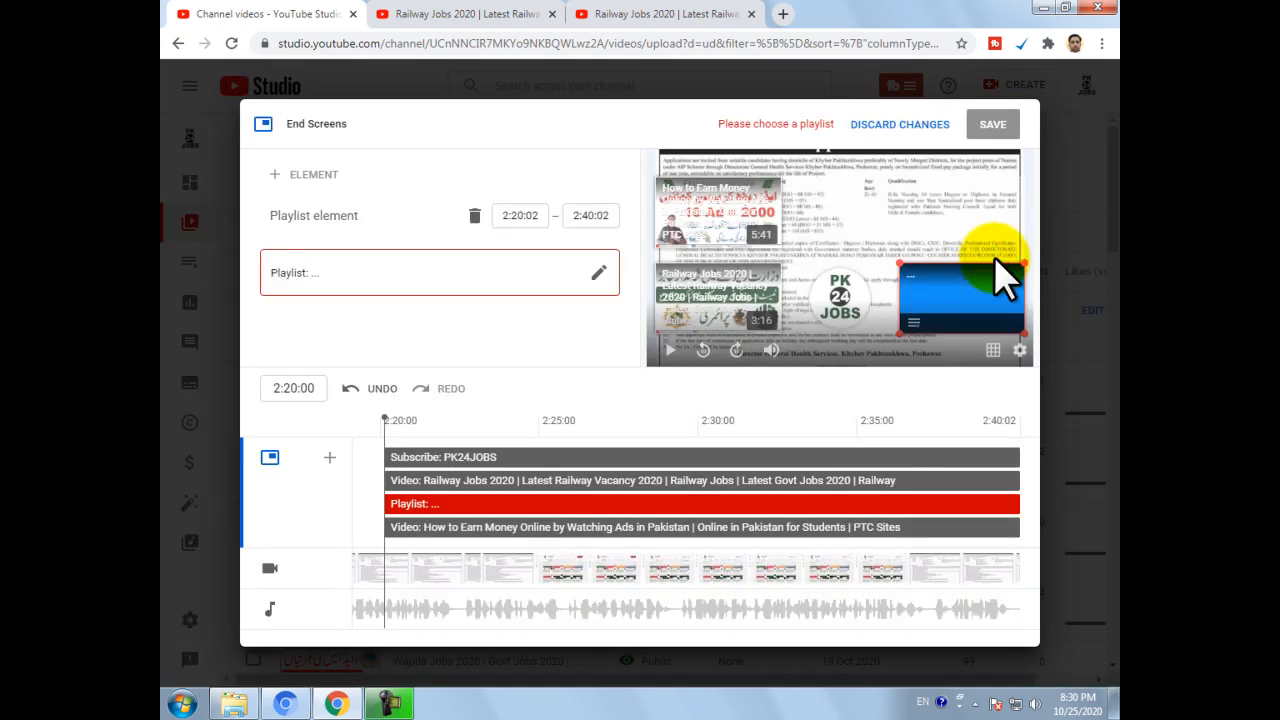
{"action": "left_click_drag", "start_coordinate": [945, 305], "coordinate": [962, 238]}
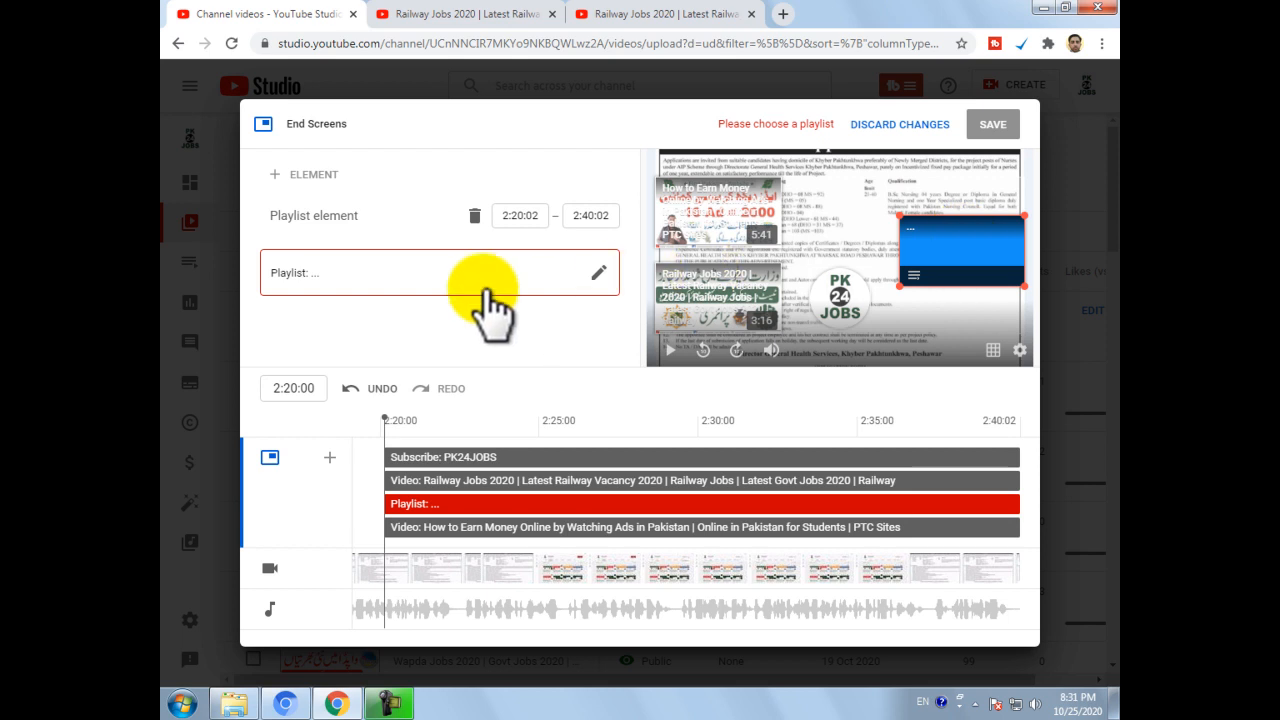
{"action": "left_click", "coordinate": [475, 216]}
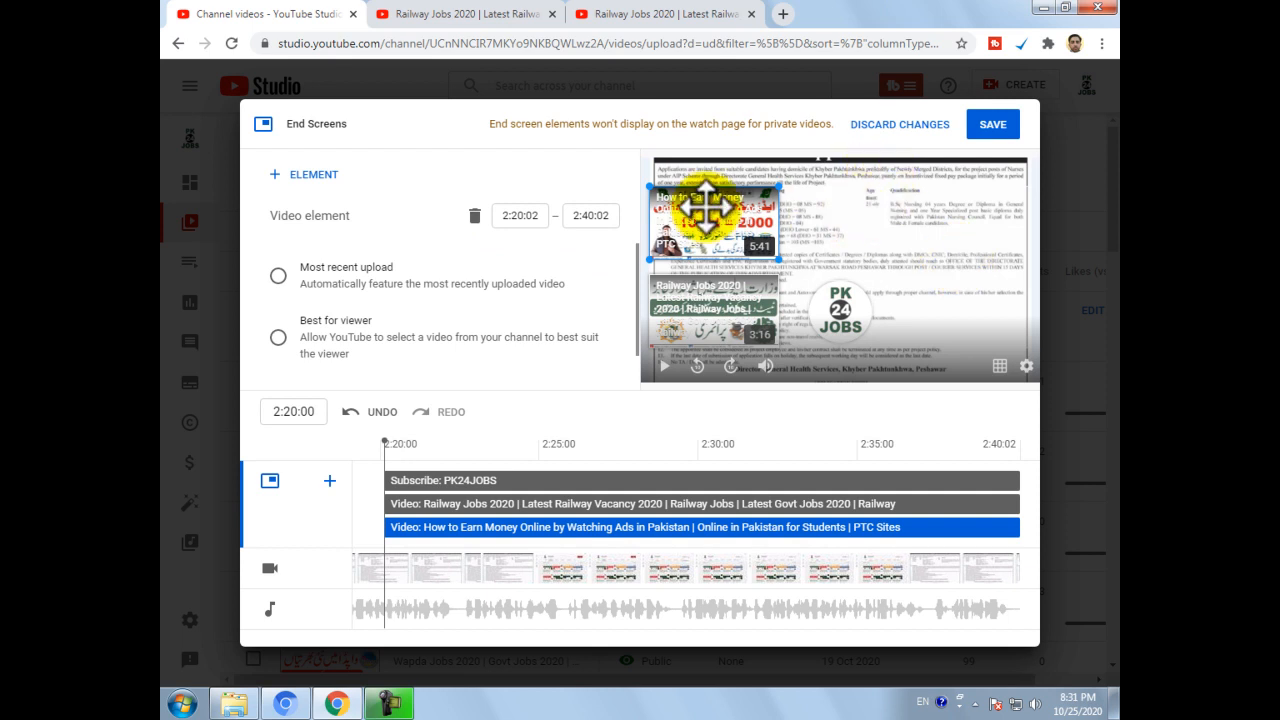
Place the Railway Jobs video lower left, the Earn Money video lower right and the subscribe element upper centre in the frame, and save the end screen.
{"action": "left_click_drag", "start_coordinate": [748, 214], "coordinate": [980, 206]}
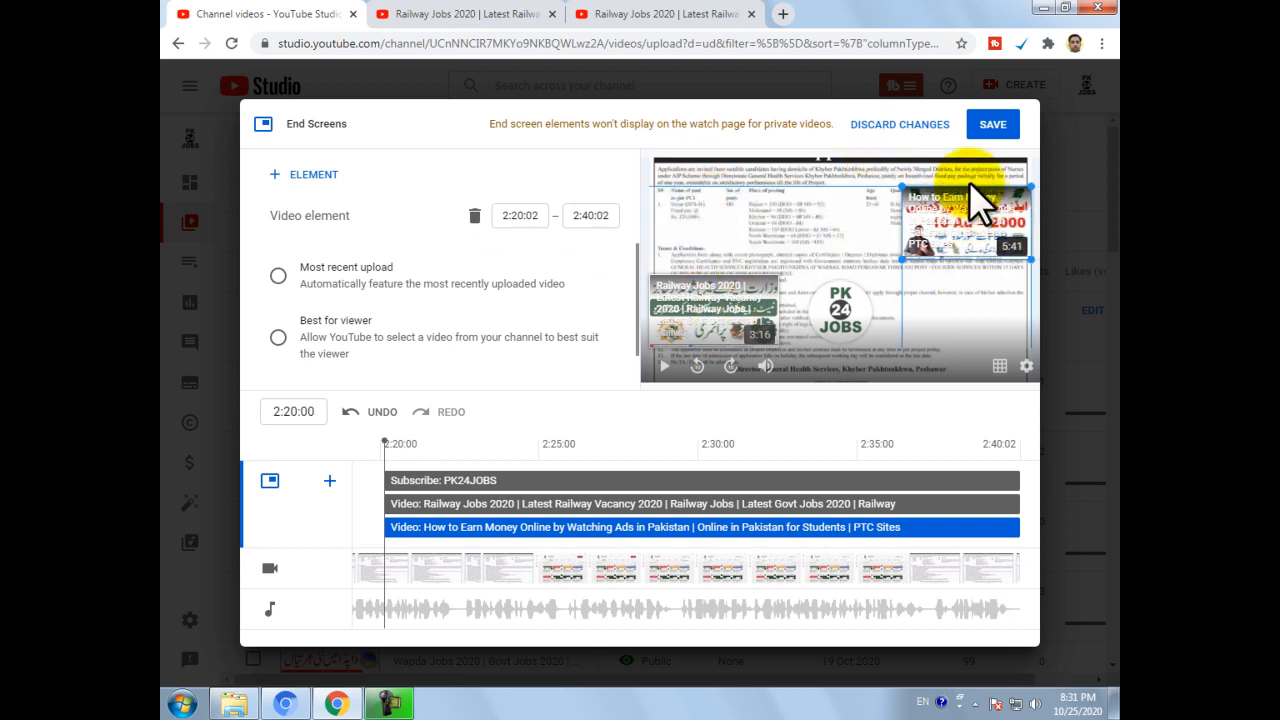
{"action": "left_click_drag", "start_coordinate": [714, 314], "coordinate": [737, 224]}
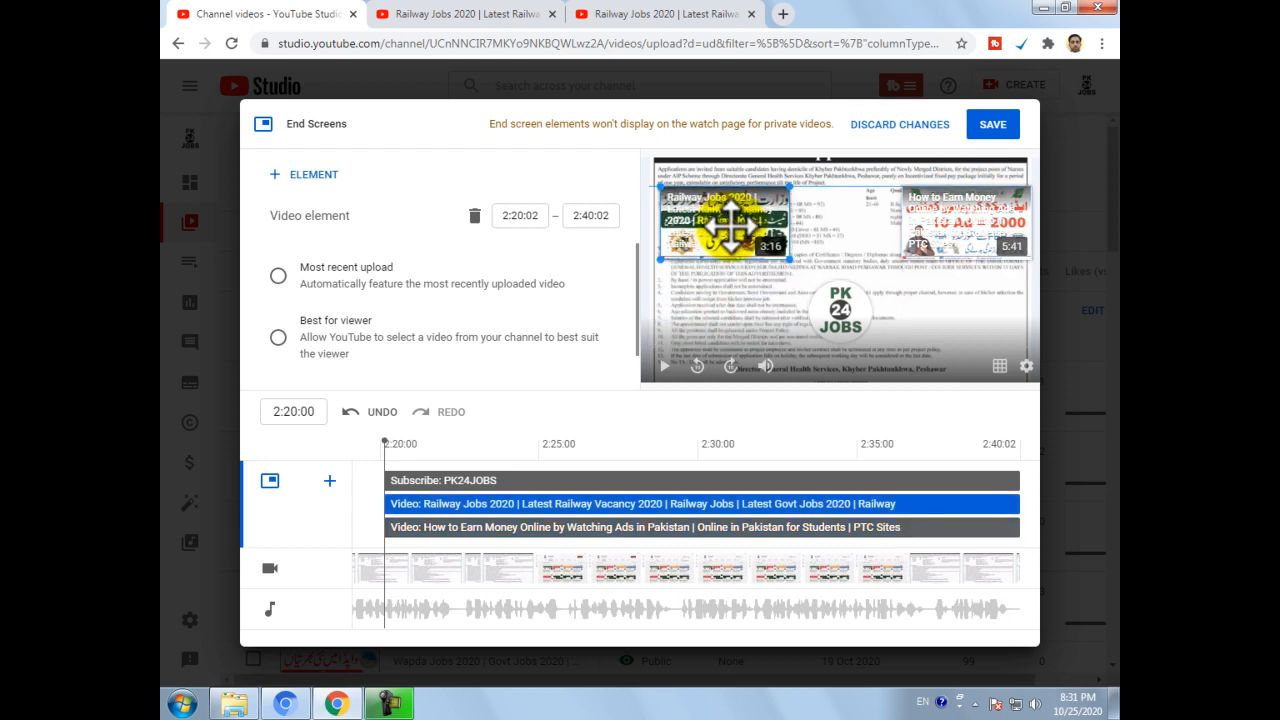
{"action": "left_click", "coordinate": [835, 318]}
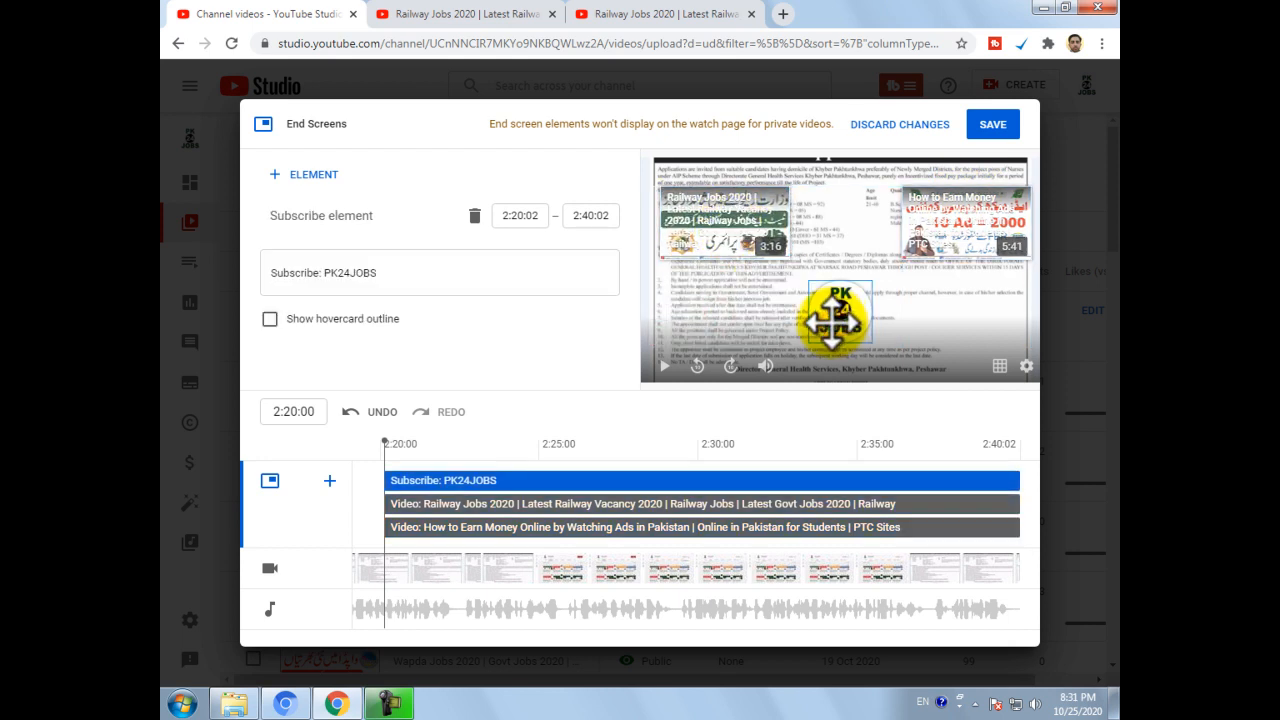
{"action": "left_click_drag", "start_coordinate": [706, 234], "coordinate": [718, 322]}
{"action": "left_click_drag", "start_coordinate": [820, 316], "coordinate": [831, 221]}
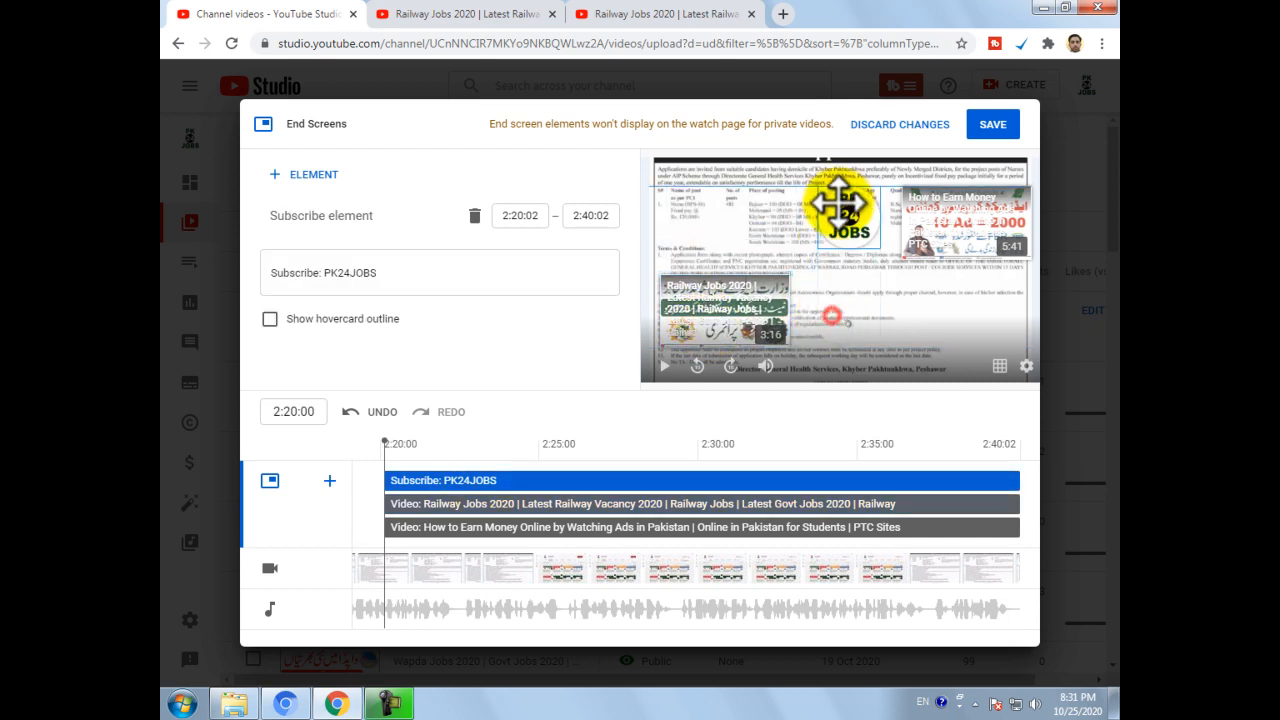
{"action": "left_click_drag", "start_coordinate": [948, 239], "coordinate": [943, 323]}
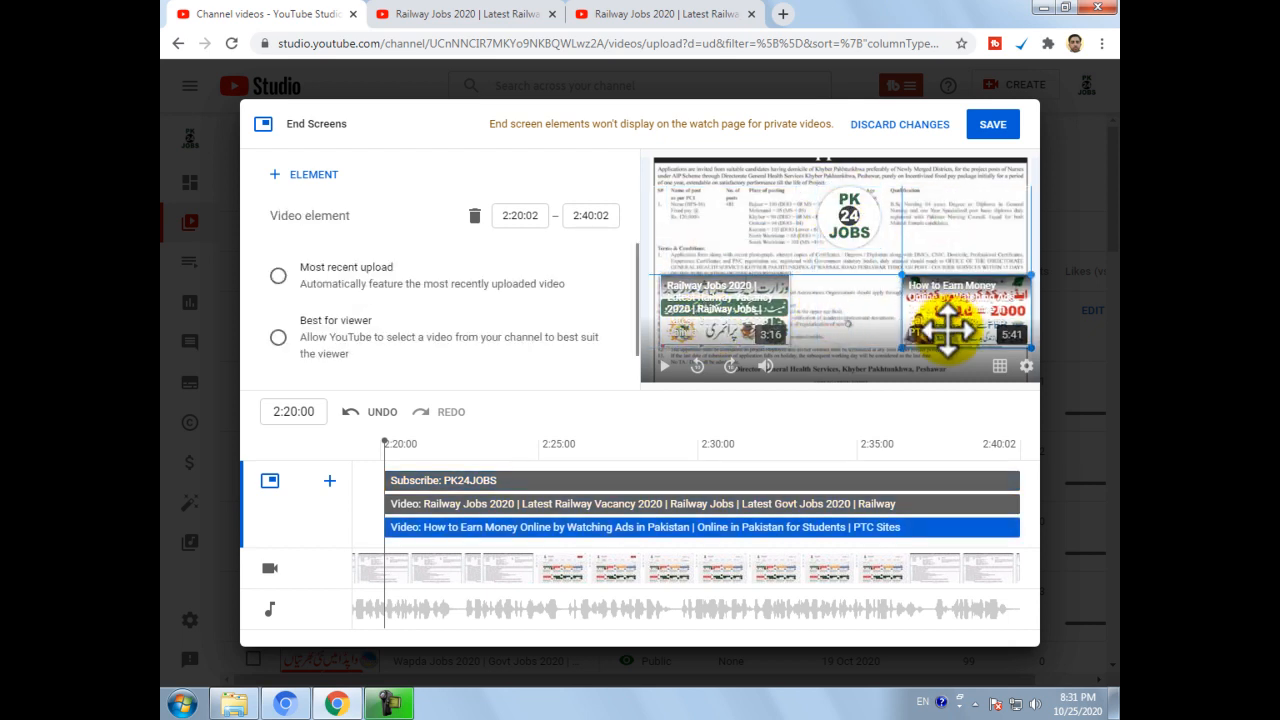
{"action": "left_click", "coordinate": [879, 217]}
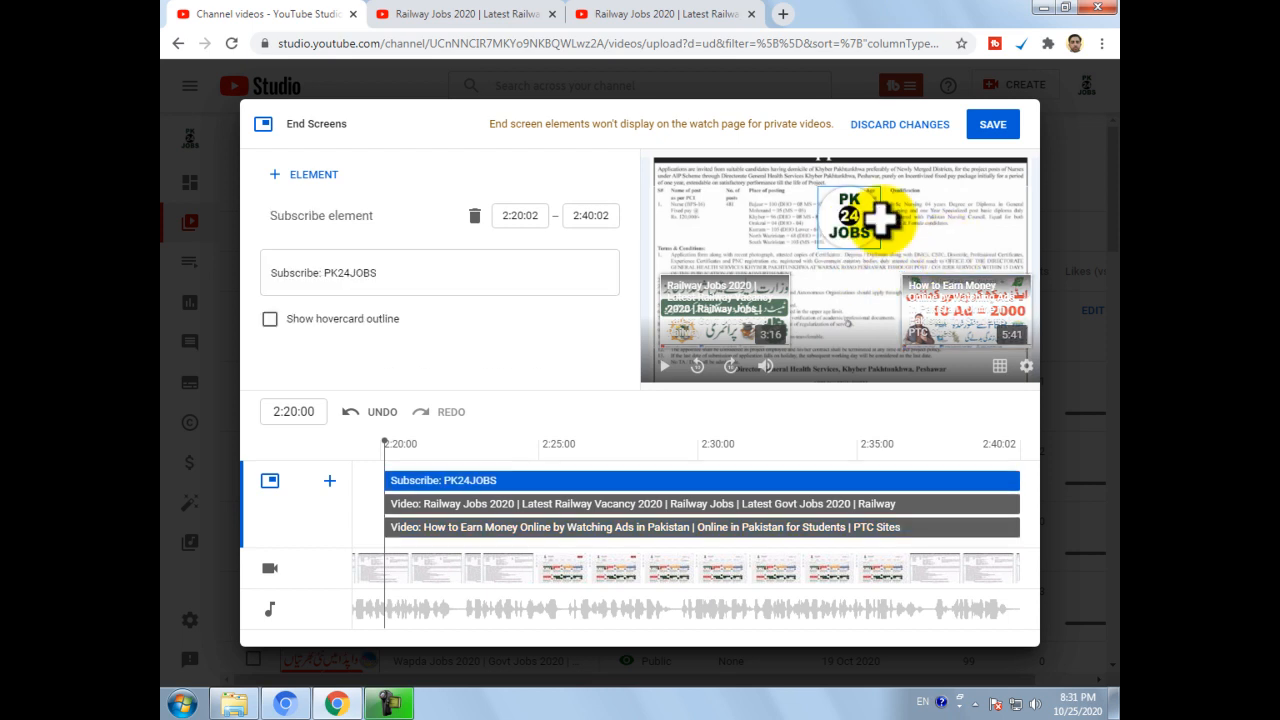
{"action": "left_click", "coordinate": [992, 125]}
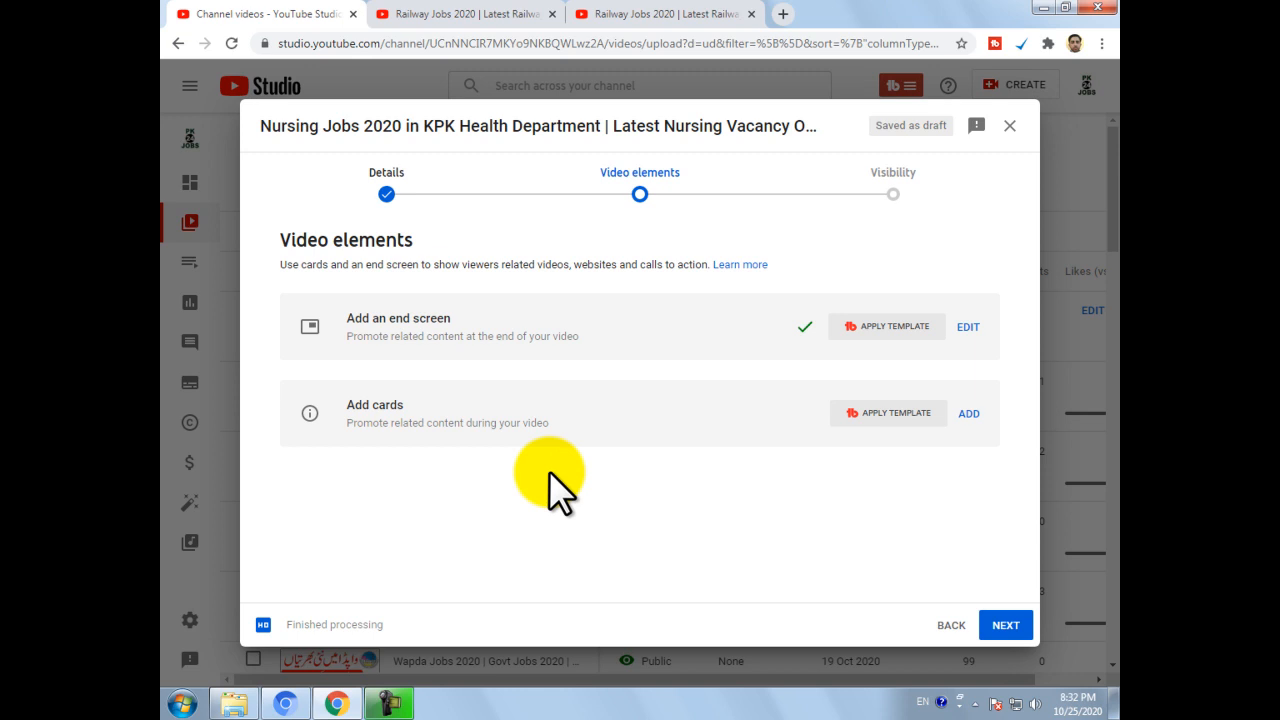
Add a video card at 1:04:06 linking to the channel's own video "Punjab Police Jobs 2020".
{"action": "left_click", "coordinate": [978, 413]}
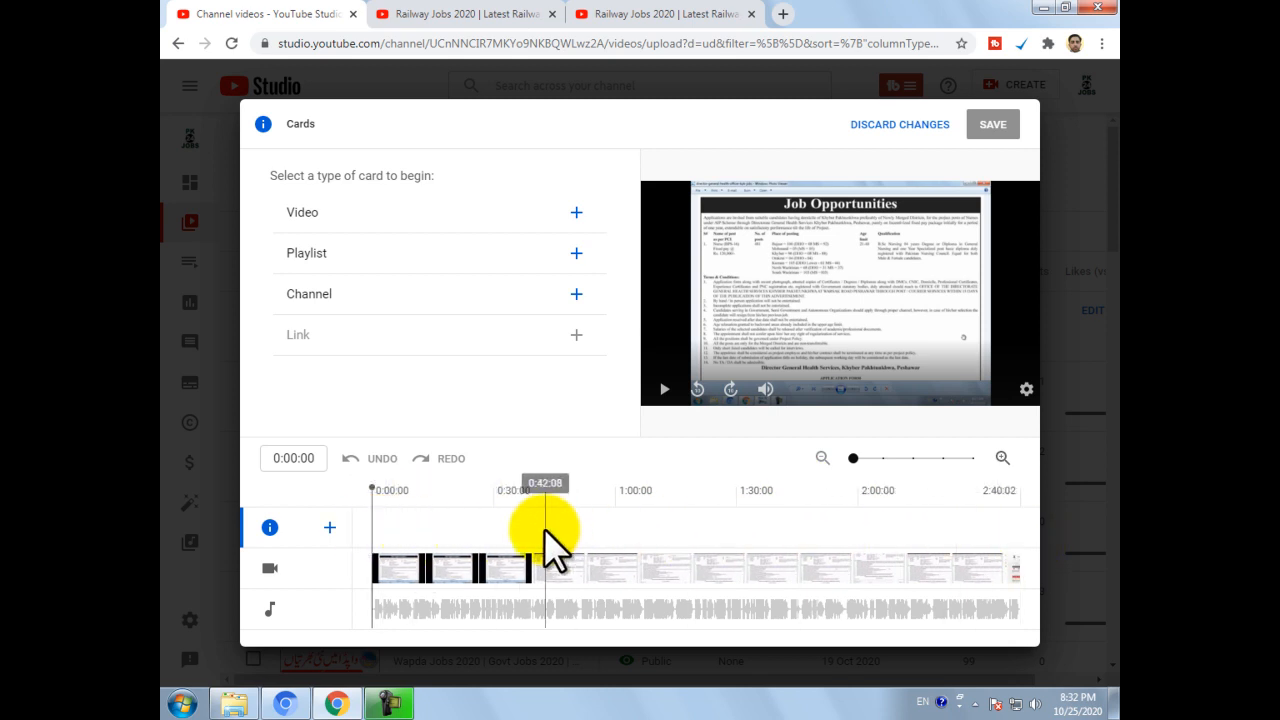
{"action": "left_click_drag", "start_coordinate": [374, 488], "coordinate": [635, 494]}
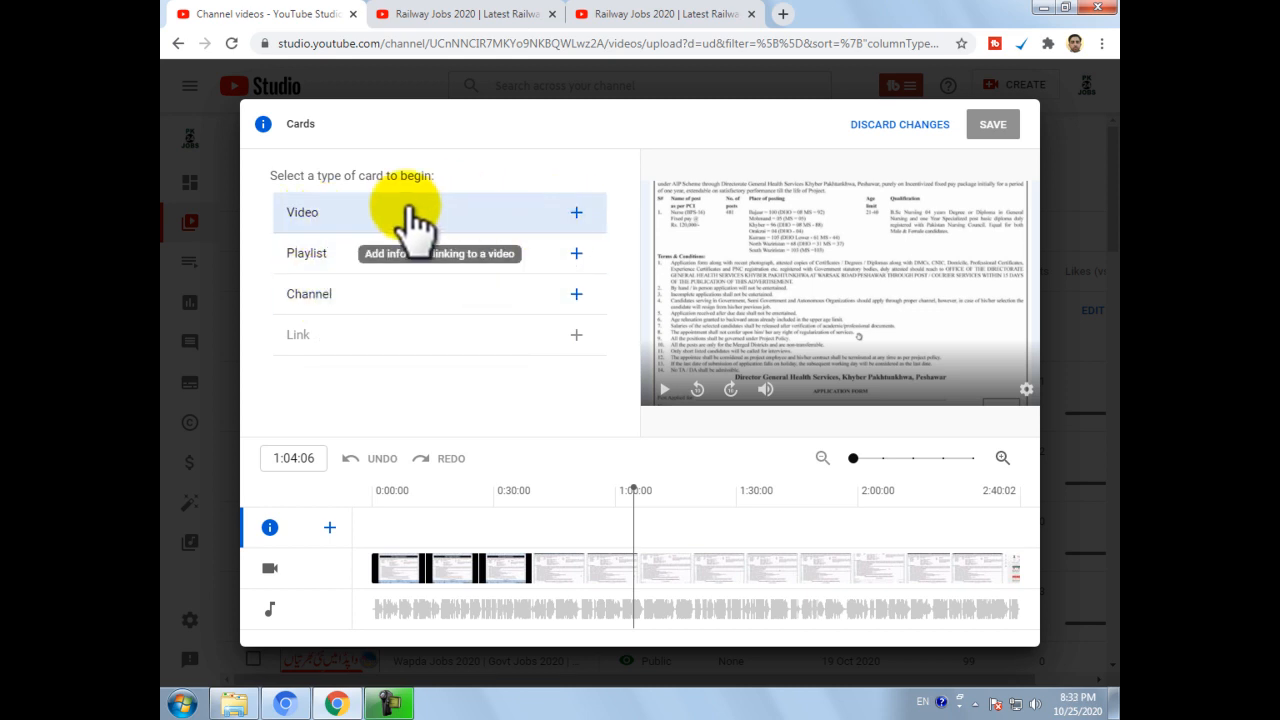
{"action": "left_click", "coordinate": [314, 210]}
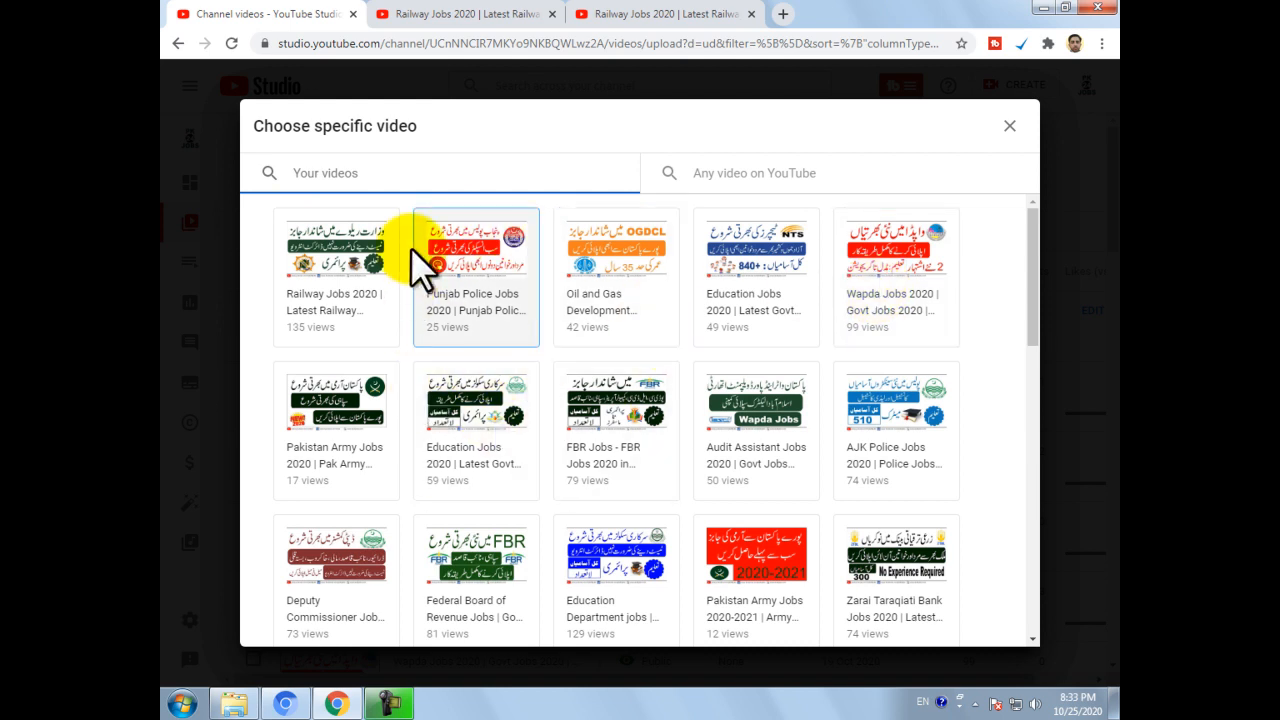
{"action": "left_click", "coordinate": [481, 236]}
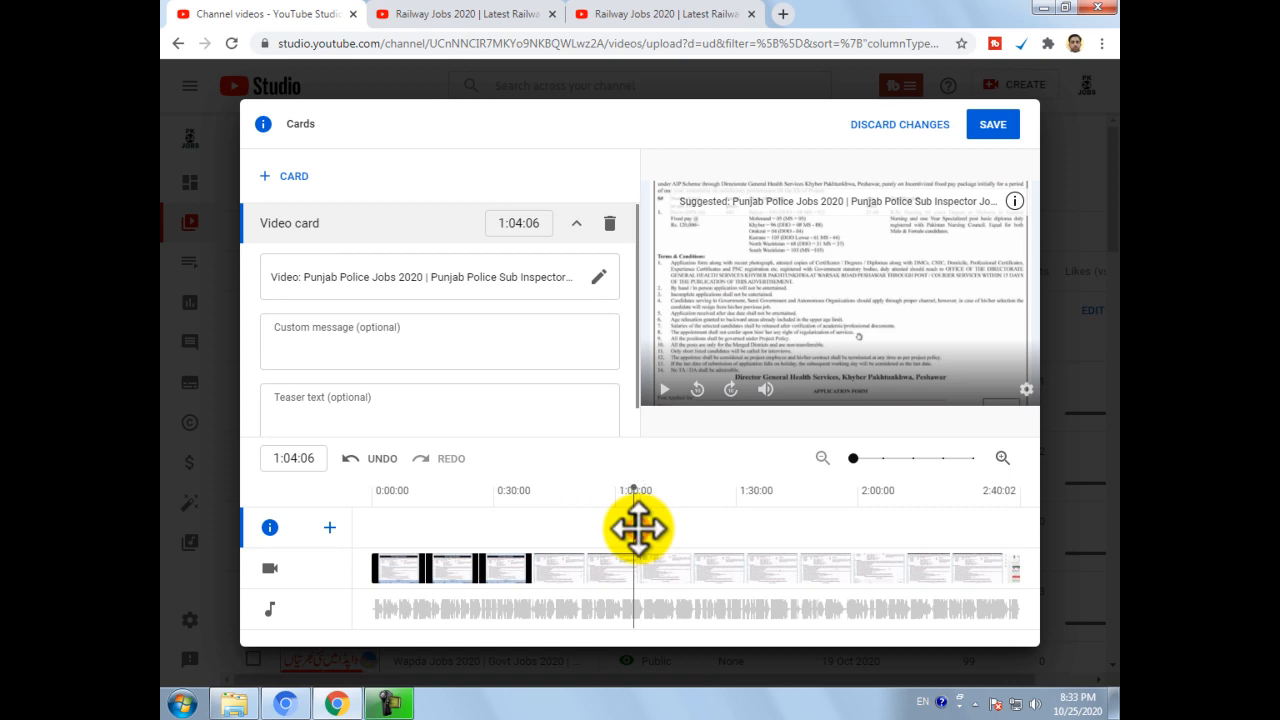
{"action": "left_click_drag", "start_coordinate": [637, 527], "coordinate": [626, 527]}
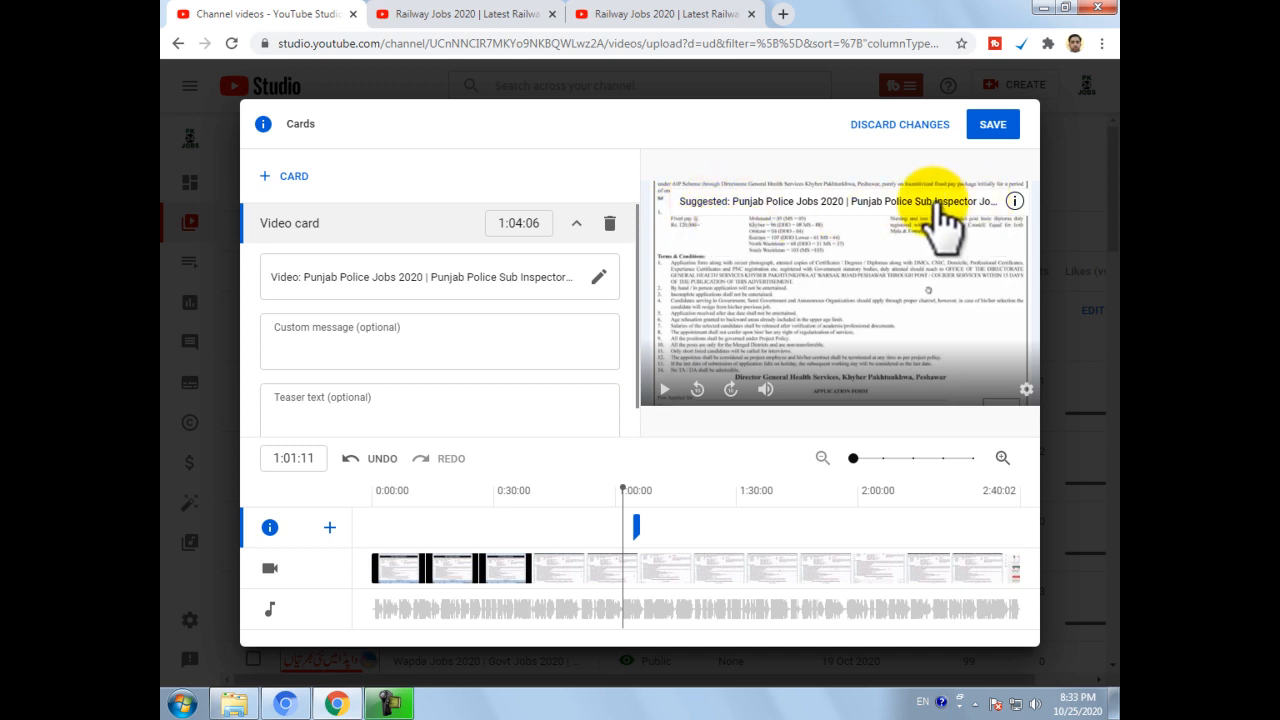
Add a channel card at 2:05:00, searching for "pk24jobs" and choosing the PK24JOBS channel.
{"action": "left_click_drag", "start_coordinate": [625, 490], "coordinate": [878, 488]}
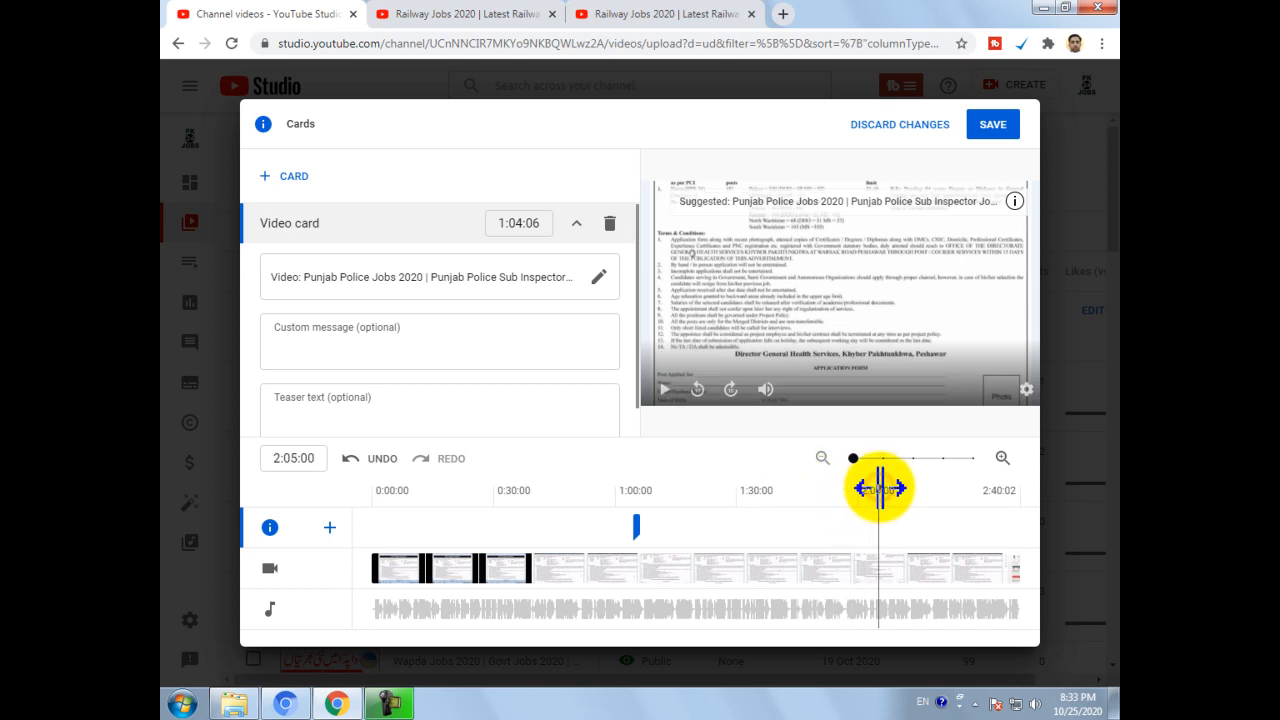
{"action": "left_click", "coordinate": [293, 177]}
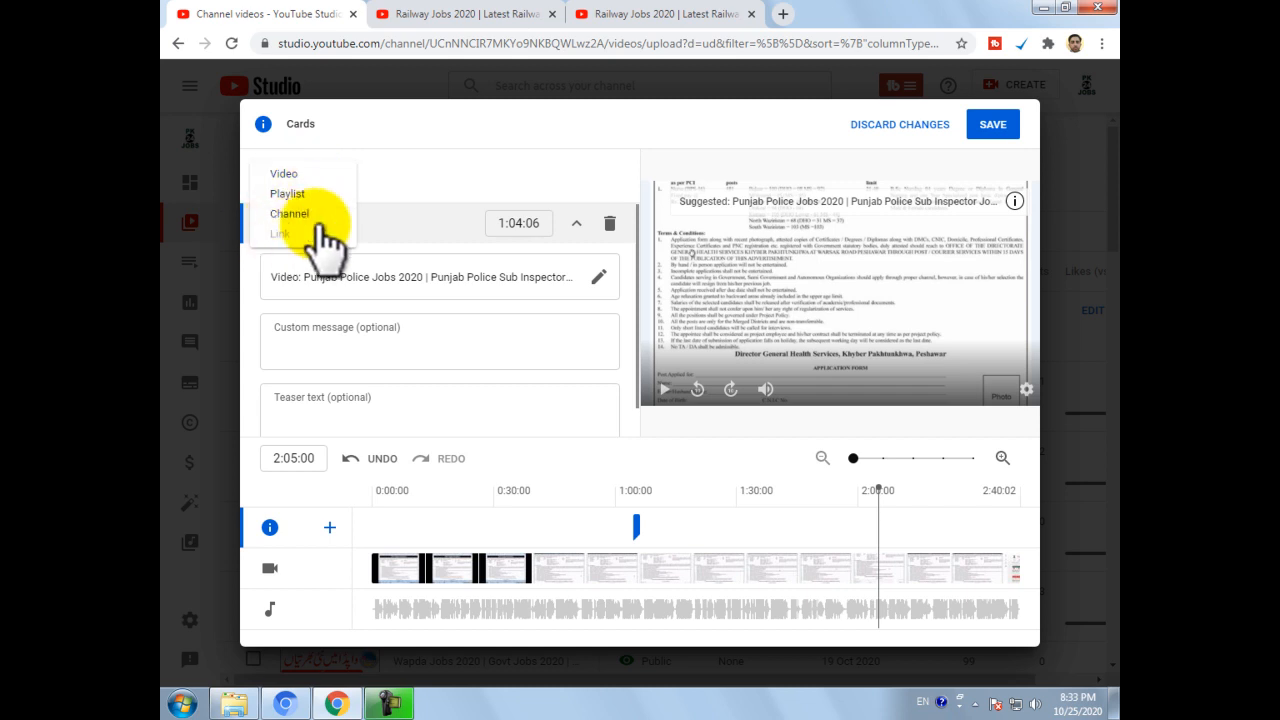
{"action": "left_click", "coordinate": [294, 213]}
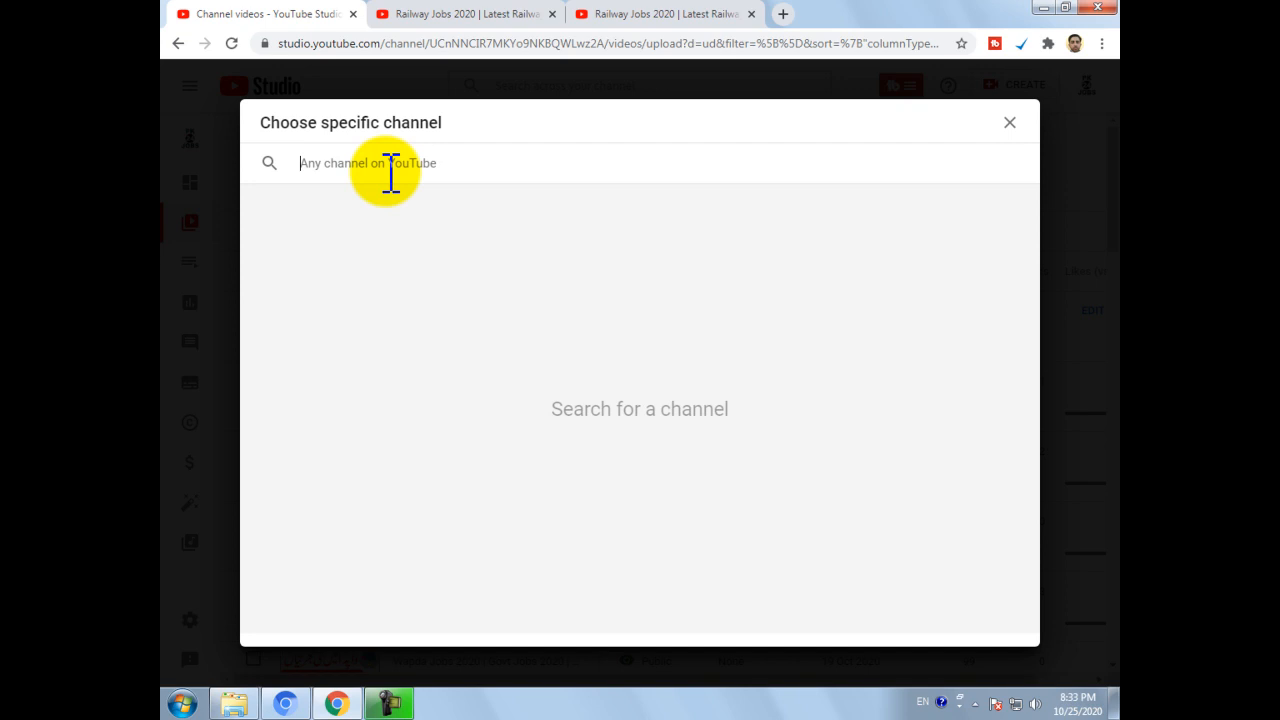
{"action": "type", "text": "pk24jobs"}
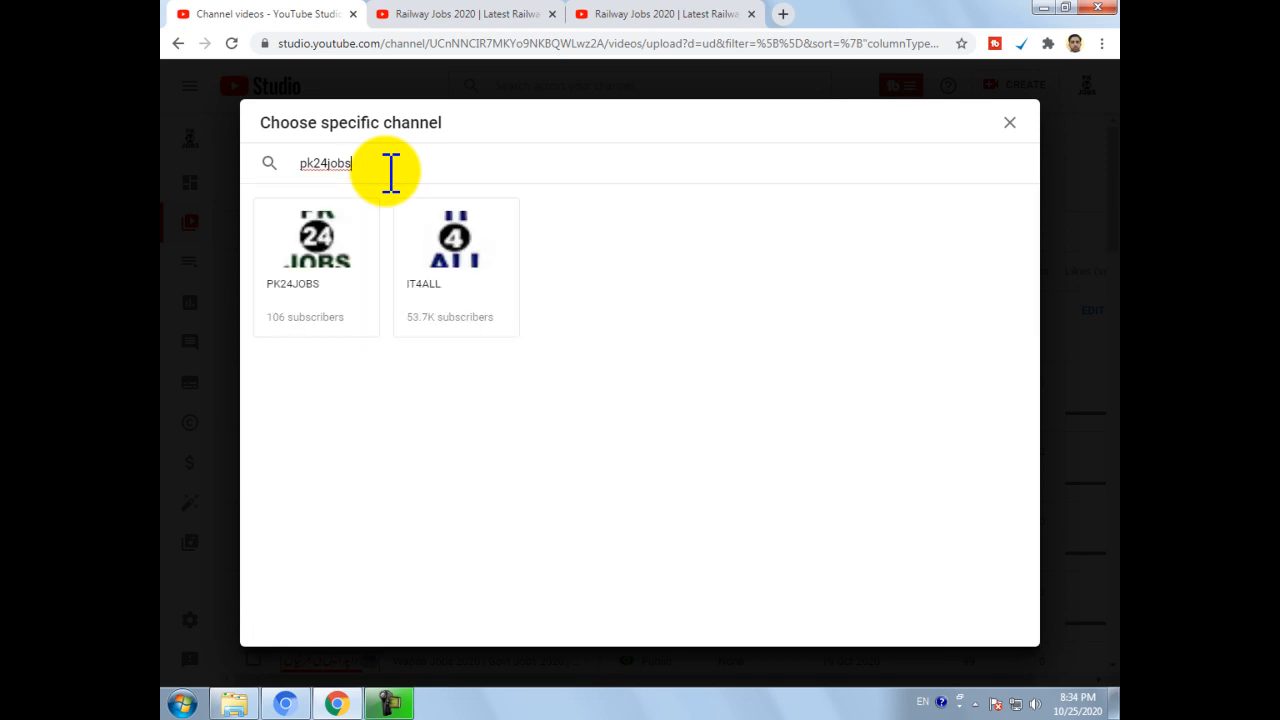
{"action": "left_click", "coordinate": [322, 236]}
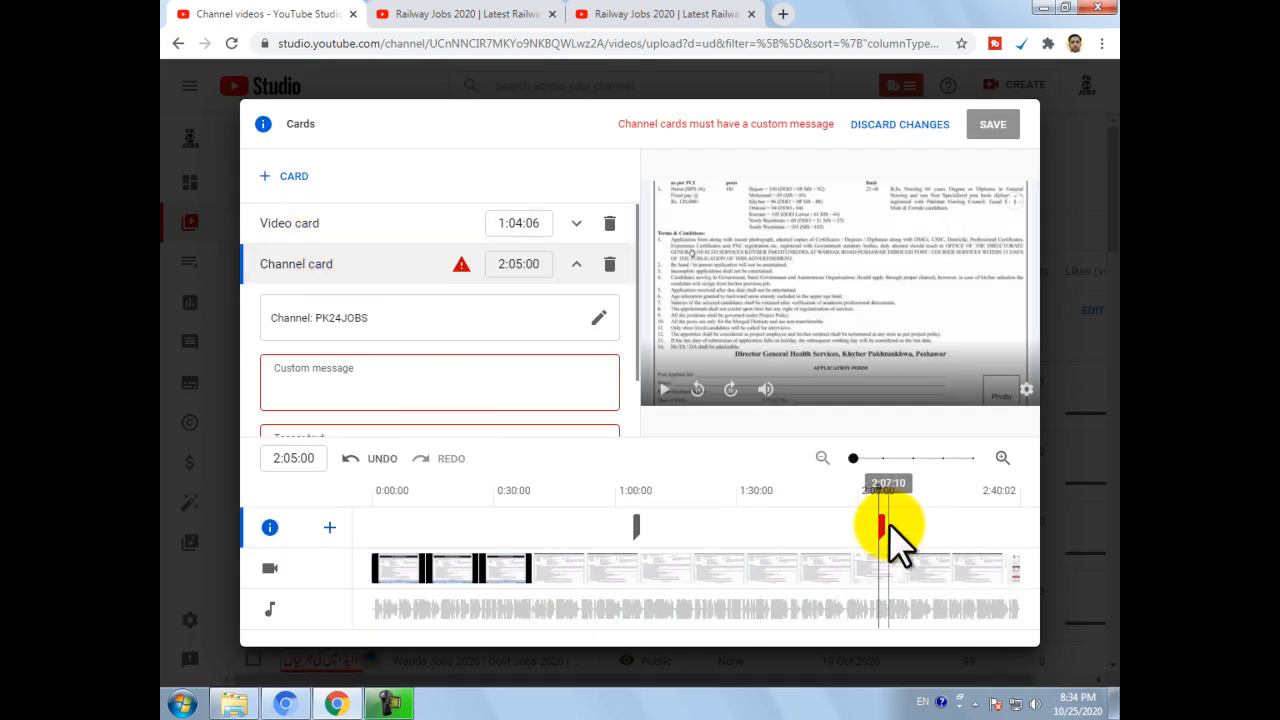
Enter "Subscribe to my channel" as the PK24JOBS card's custom message, correcting the spelling of "Subscribe".
{"action": "left_click", "coordinate": [322, 376]}
{"action": "type", "text": "Sb"}
{"action": "type", "text": "bcribe to my channel"}
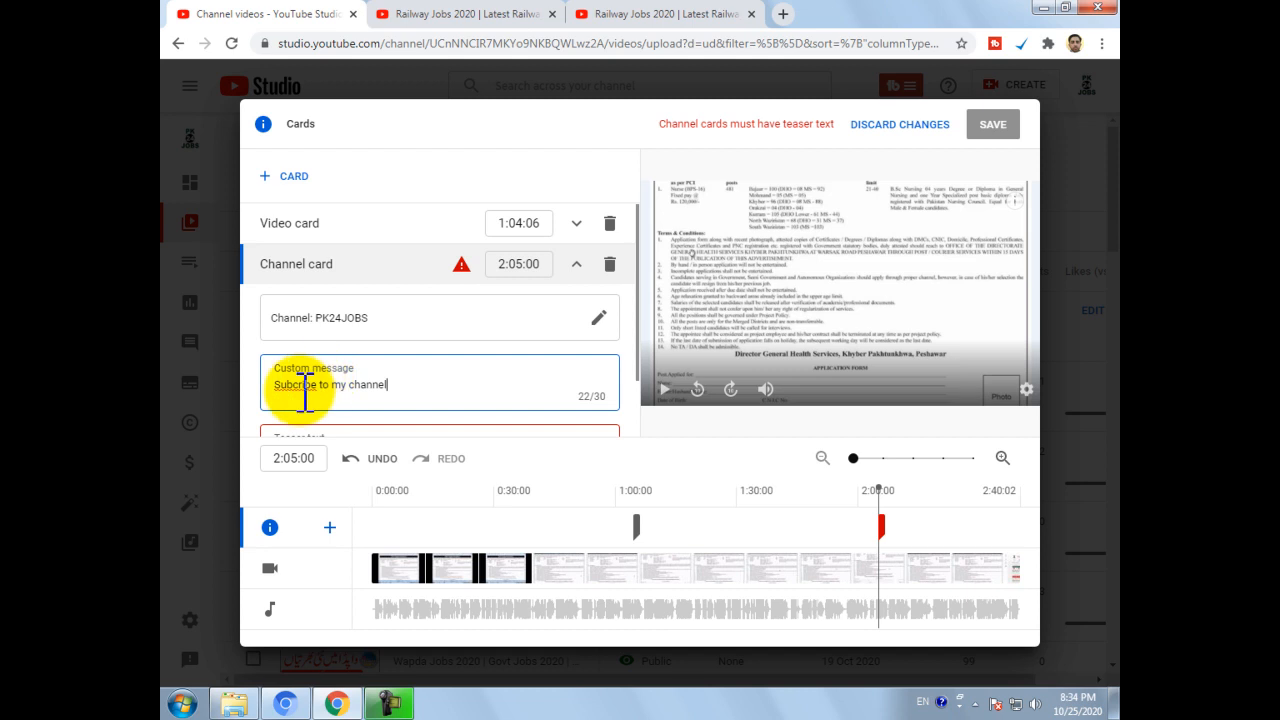
{"action": "right_click", "coordinate": [299, 389]}
{"action": "left_click", "coordinate": [335, 400]}
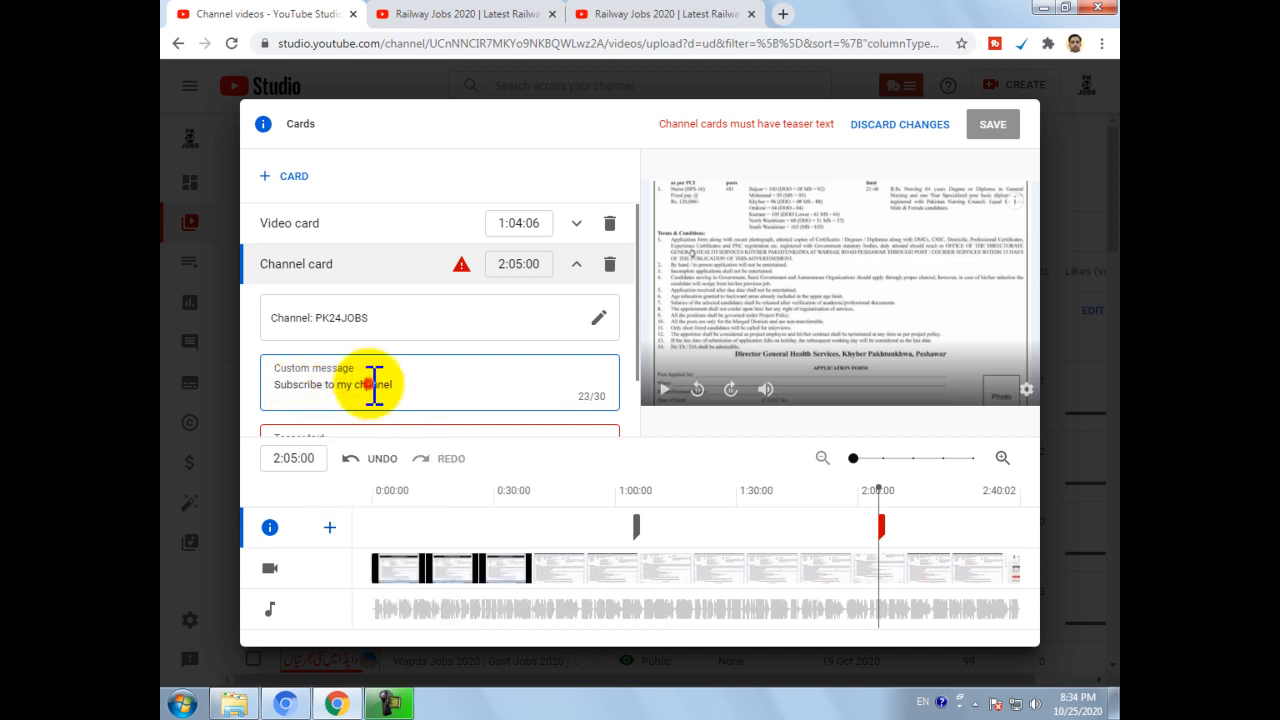
Copy the custom message "Subscribe to my channel" into the PK24JOBS card's teaser text.
{"action": "key", "text": "ctrl+a"}
{"action": "key", "text": "ctrl+c"}
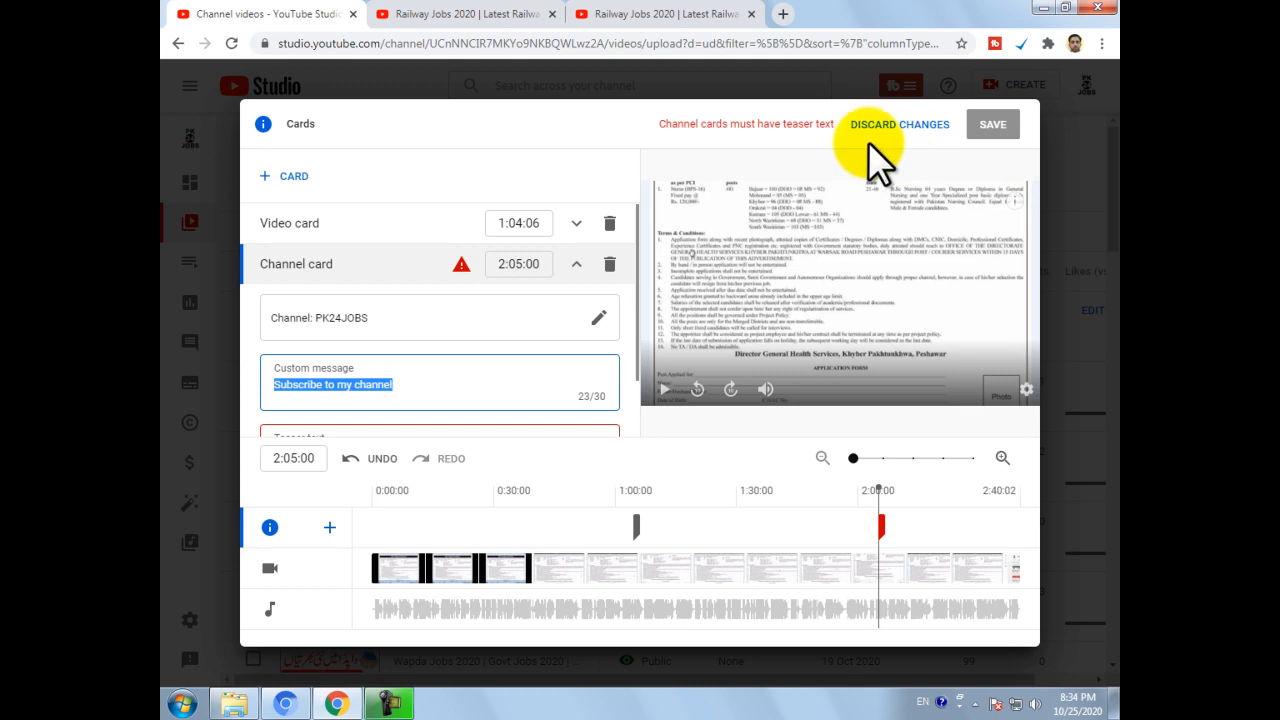
{"action": "scroll", "coordinate": [405, 370], "scroll_direction": "down", "scroll_amount": 1}
{"action": "scroll", "coordinate": [405, 370], "scroll_direction": "down", "scroll_amount": 1}
{"action": "left_click", "coordinate": [316, 377]}
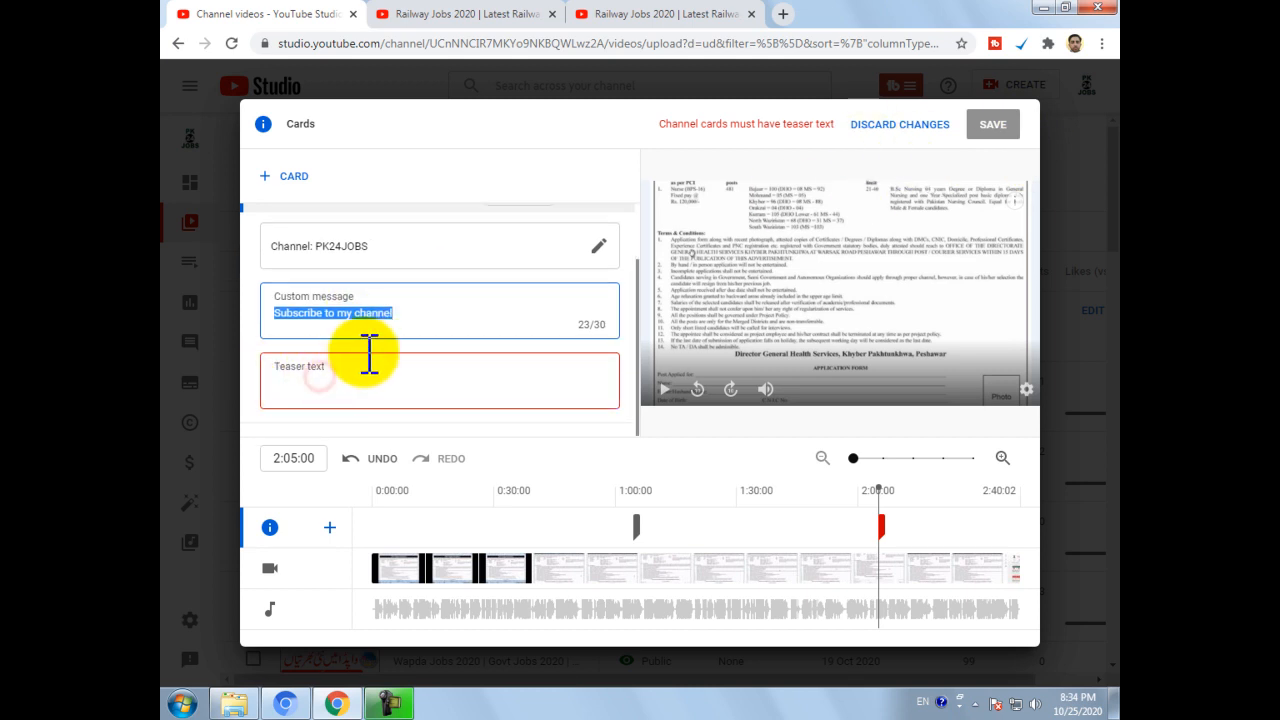
{"action": "key", "text": "ctrl+v"}
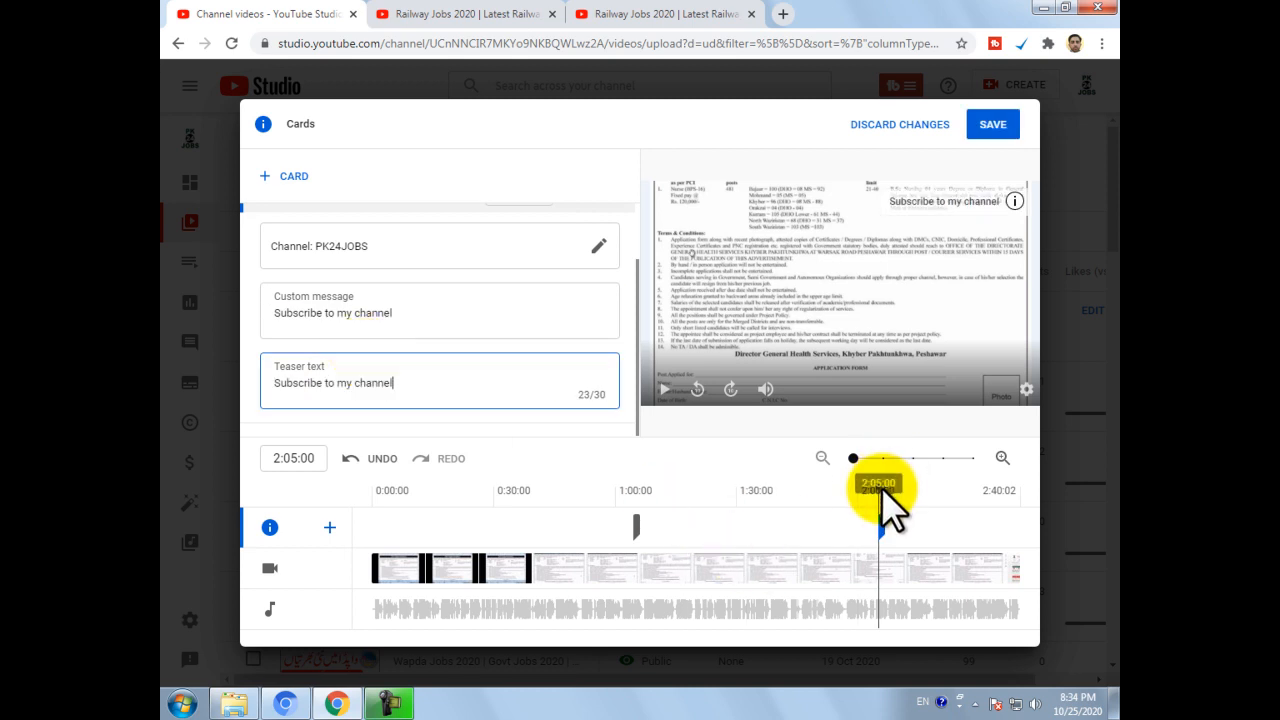
Add another channel card at 2:36:05, searching for "it4all" and choosing the IT4ALL channel with 53.7K subscribers.
{"action": "left_click_drag", "start_coordinate": [877, 488], "coordinate": [1005, 494]}
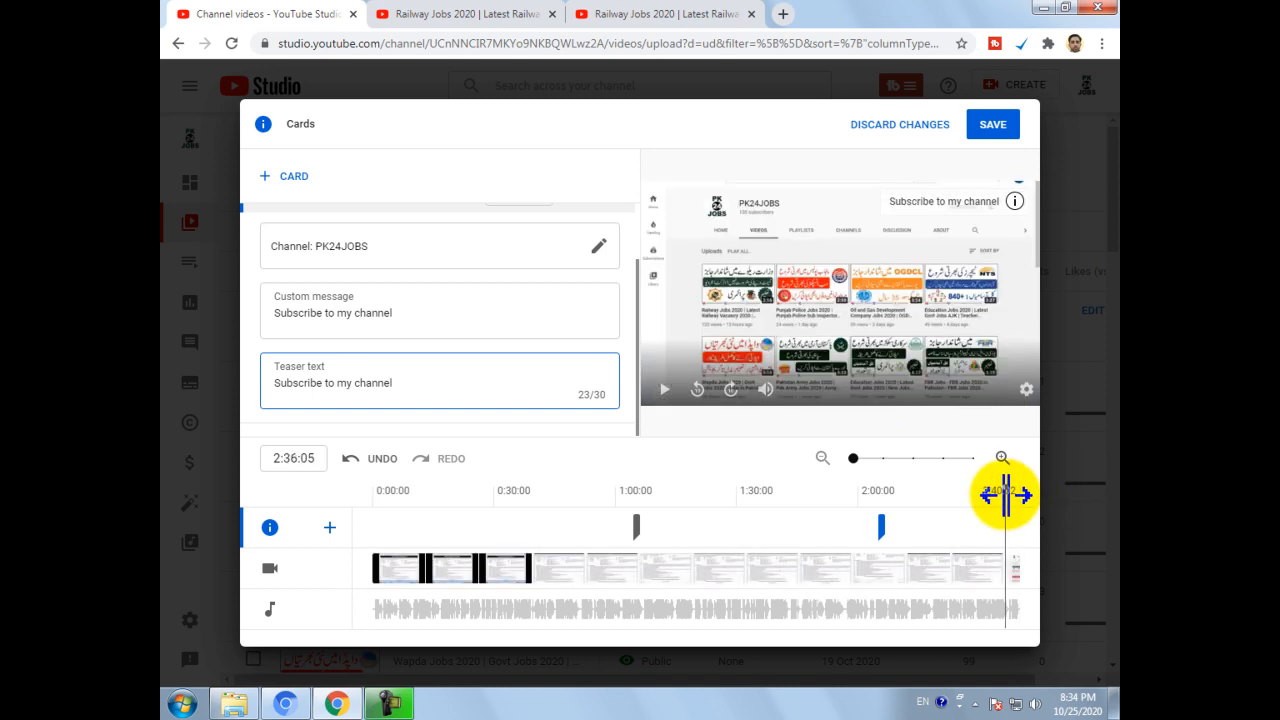
{"action": "left_click", "coordinate": [281, 174]}
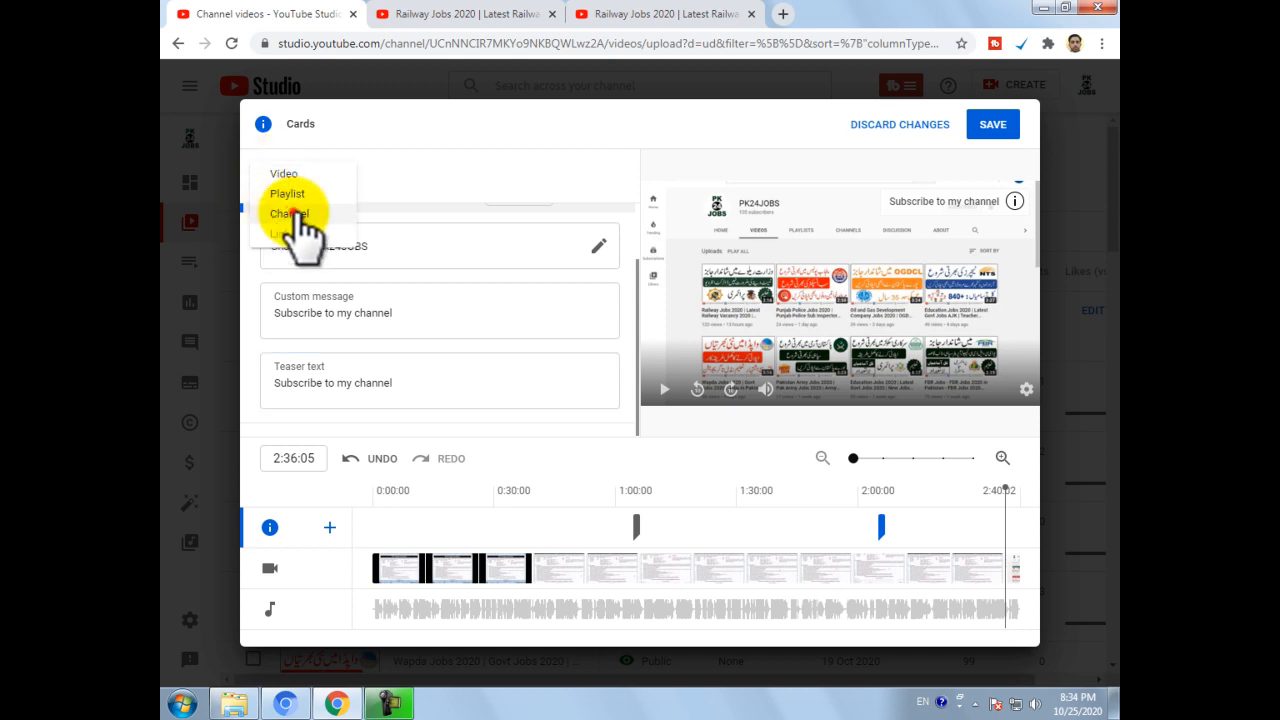
{"action": "left_click", "coordinate": [290, 213]}
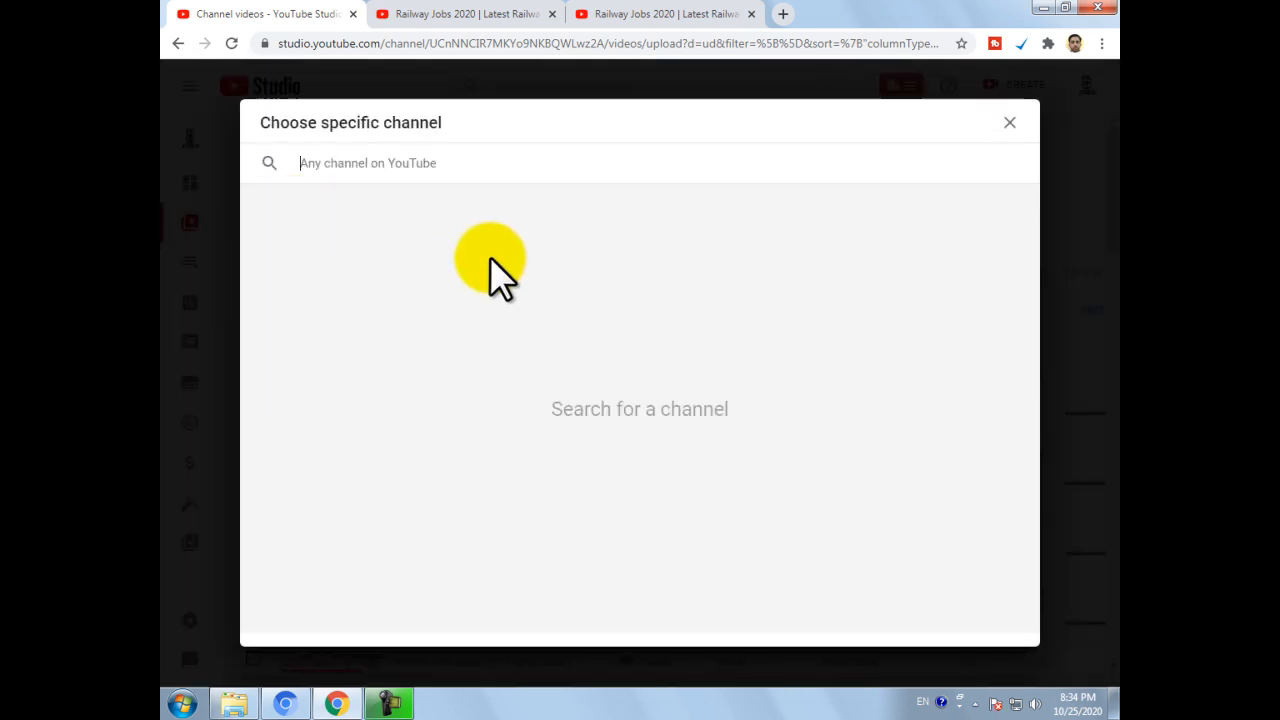
{"action": "type", "text": "it4all"}
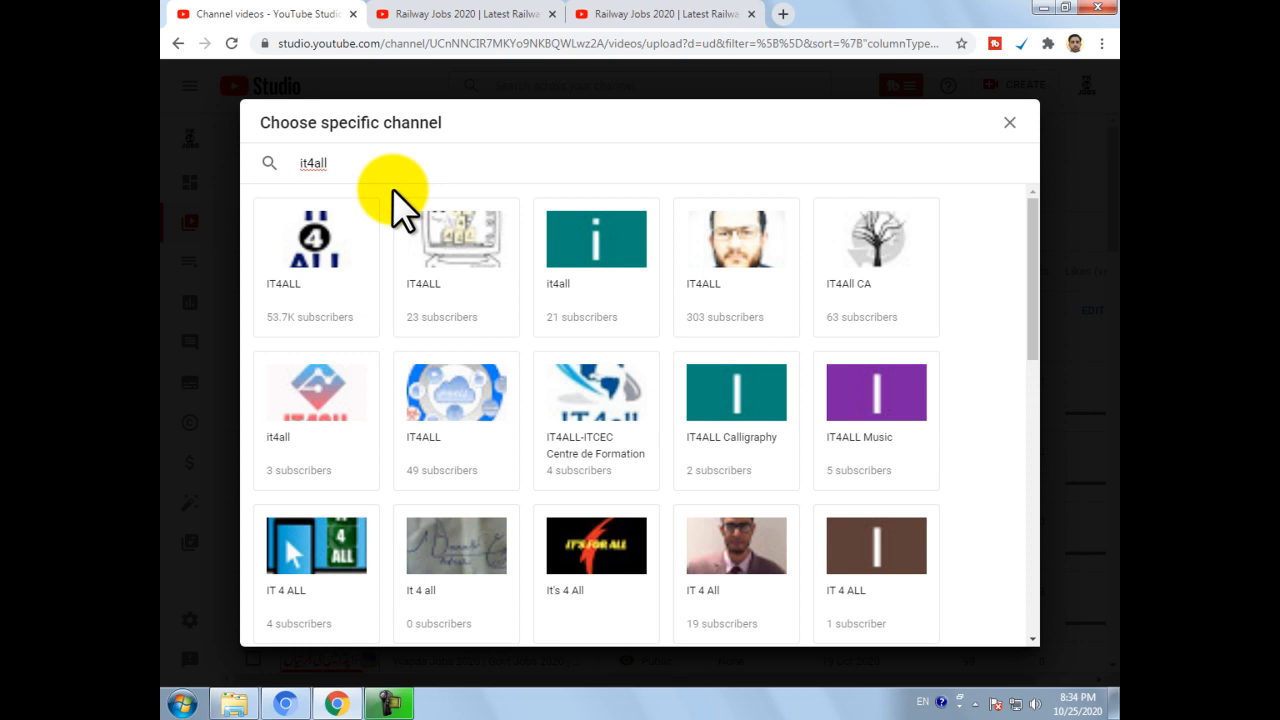
{"action": "left_click", "coordinate": [320, 248]}
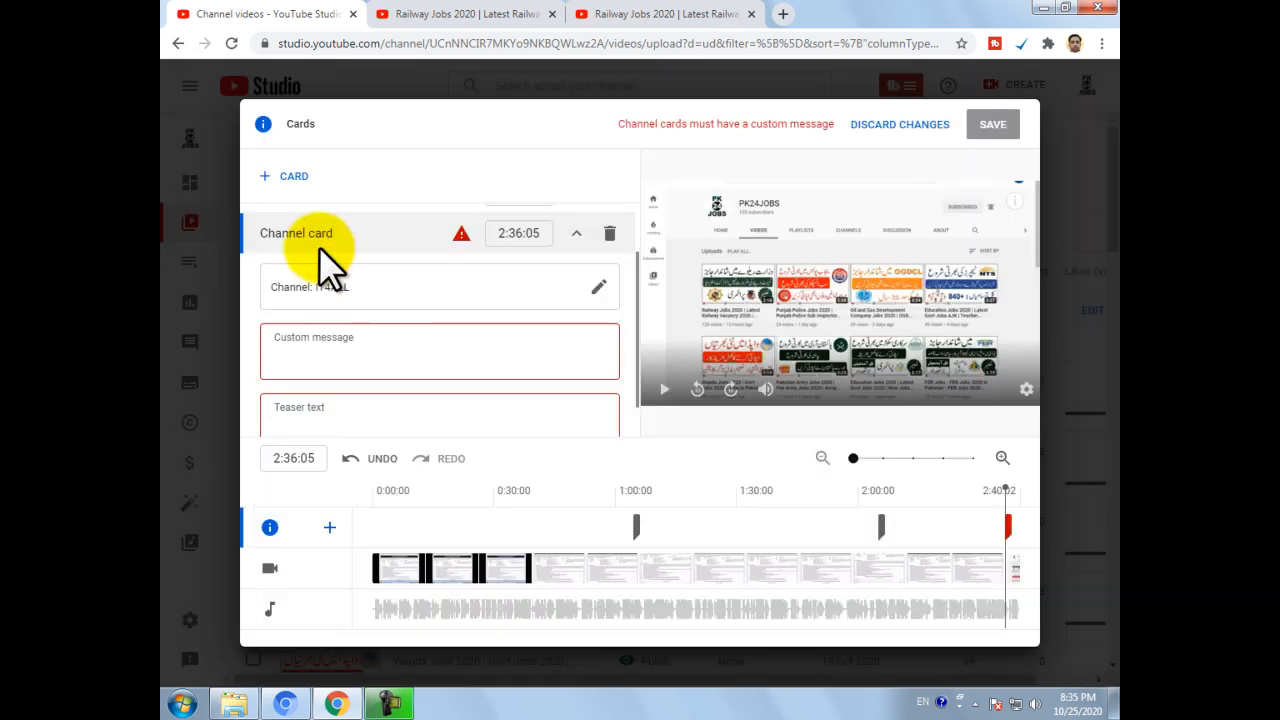
Paste "Subscribe to my channel" as the IT4ALL card's custom message and teaser text, and save the cards.
{"action": "left_click", "coordinate": [398, 345]}
{"action": "key", "text": "ctrl+v"}
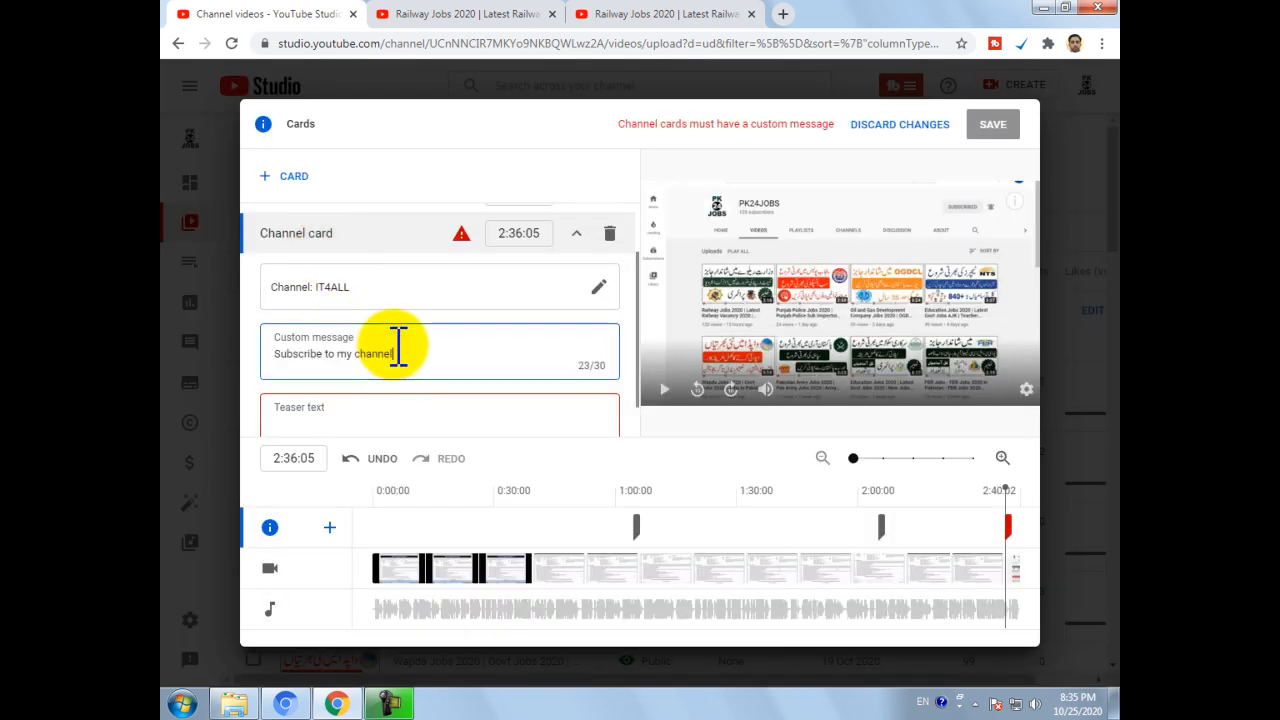
{"action": "left_click", "coordinate": [329, 406]}
{"action": "key", "text": "ctrl+v"}
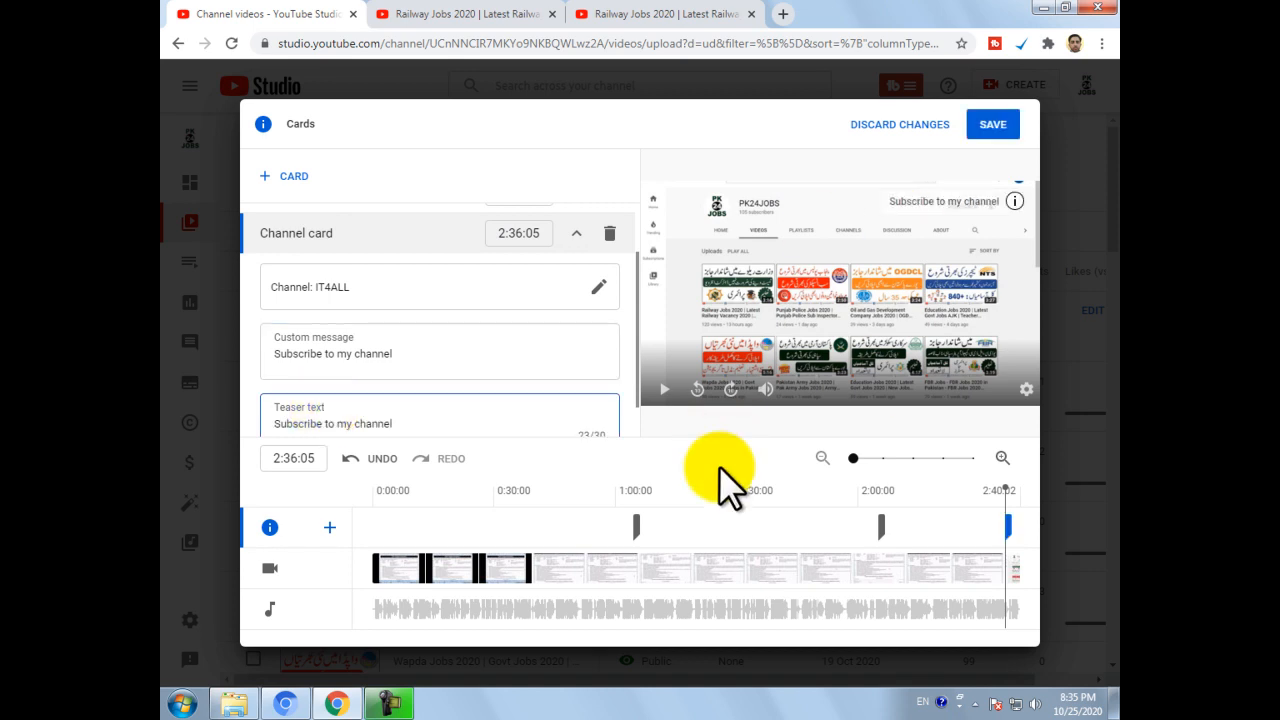
{"action": "left_click", "coordinate": [1003, 126]}
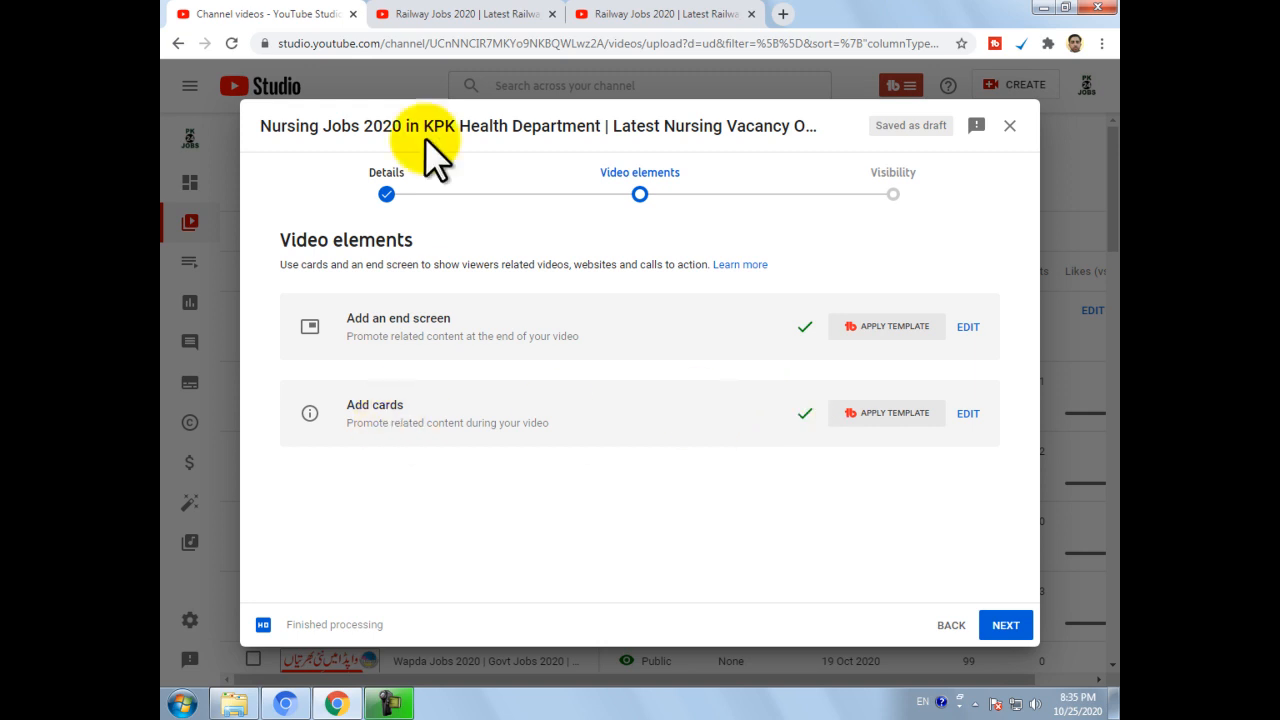
Set the Nursing Jobs 2020 video's visibility to Public, publish it, and copy its video link.
{"action": "left_click", "coordinate": [1005, 624]}
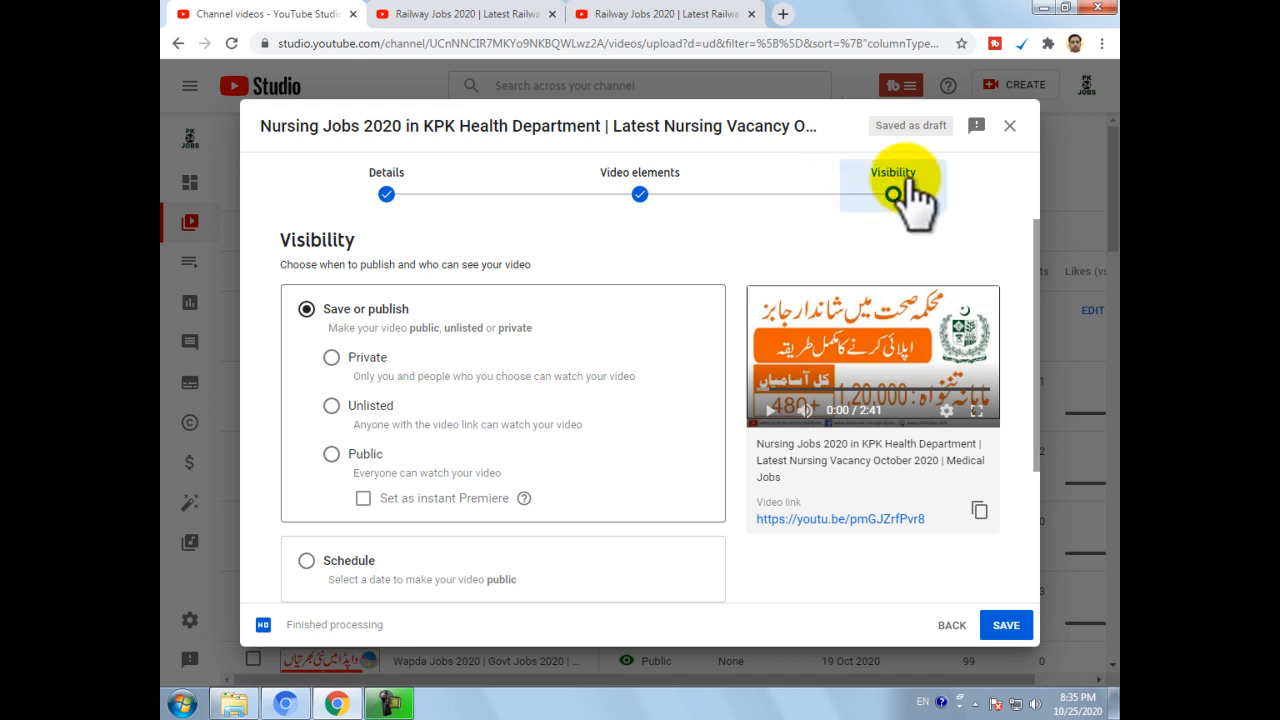
{"action": "left_click_drag", "start_coordinate": [266, 238], "coordinate": [372, 262]}
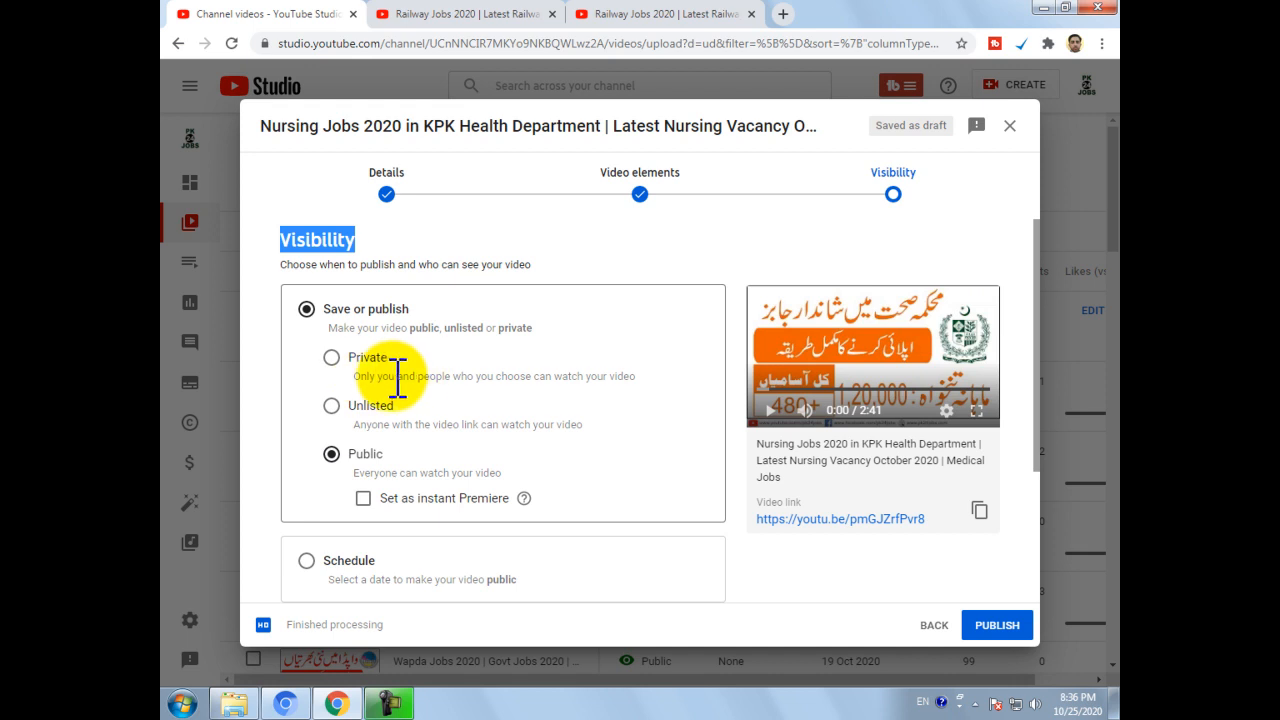
{"action": "left_click", "coordinate": [350, 372]}
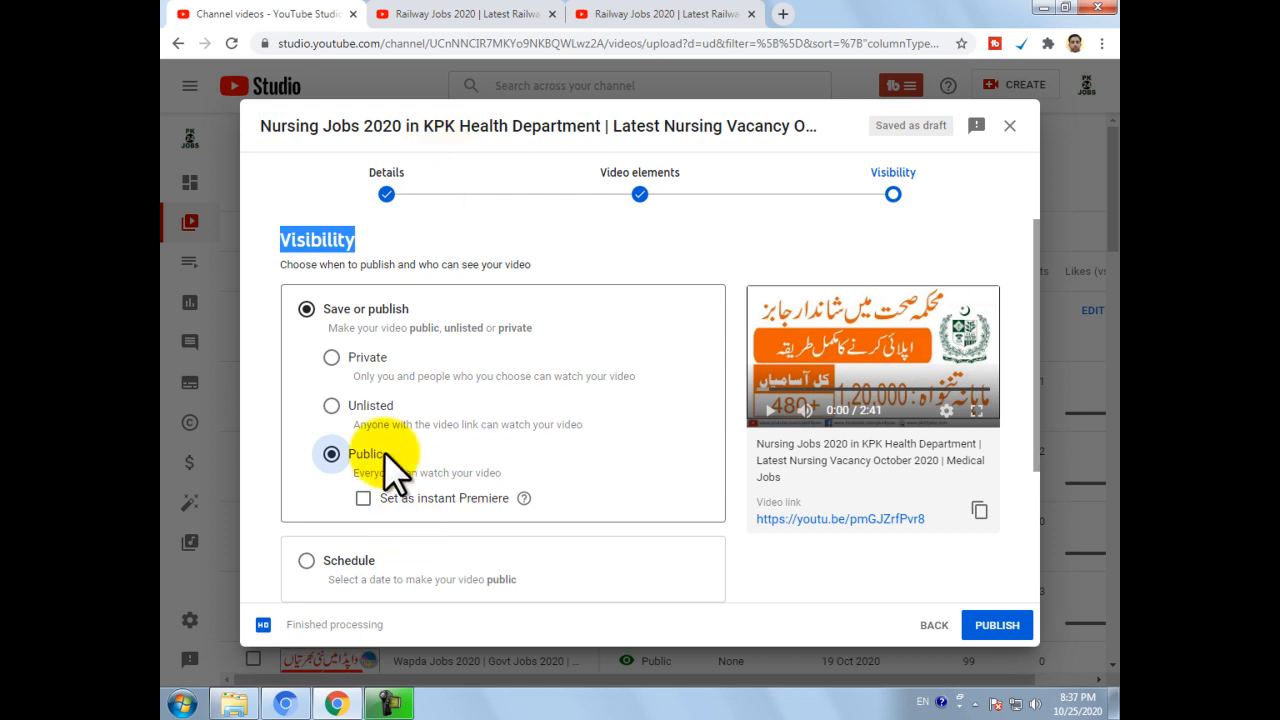
{"action": "left_click", "coordinate": [335, 460]}
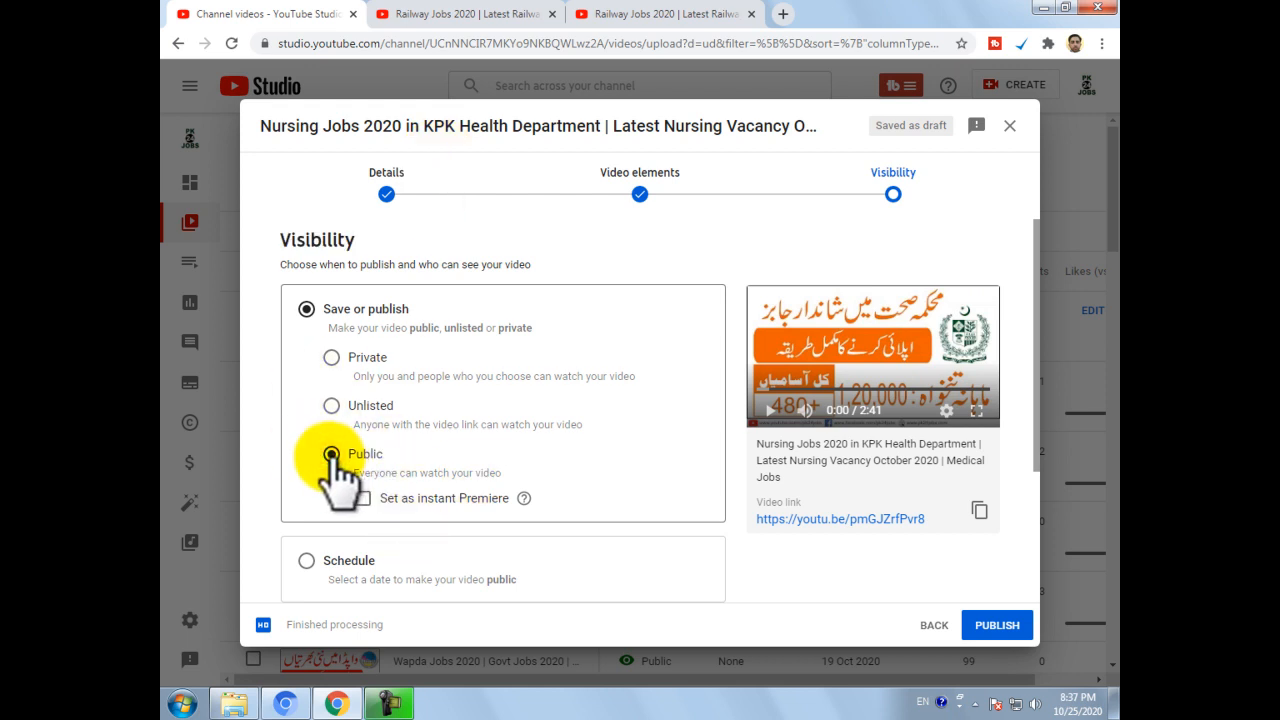
{"action": "left_click", "coordinate": [1000, 625]}
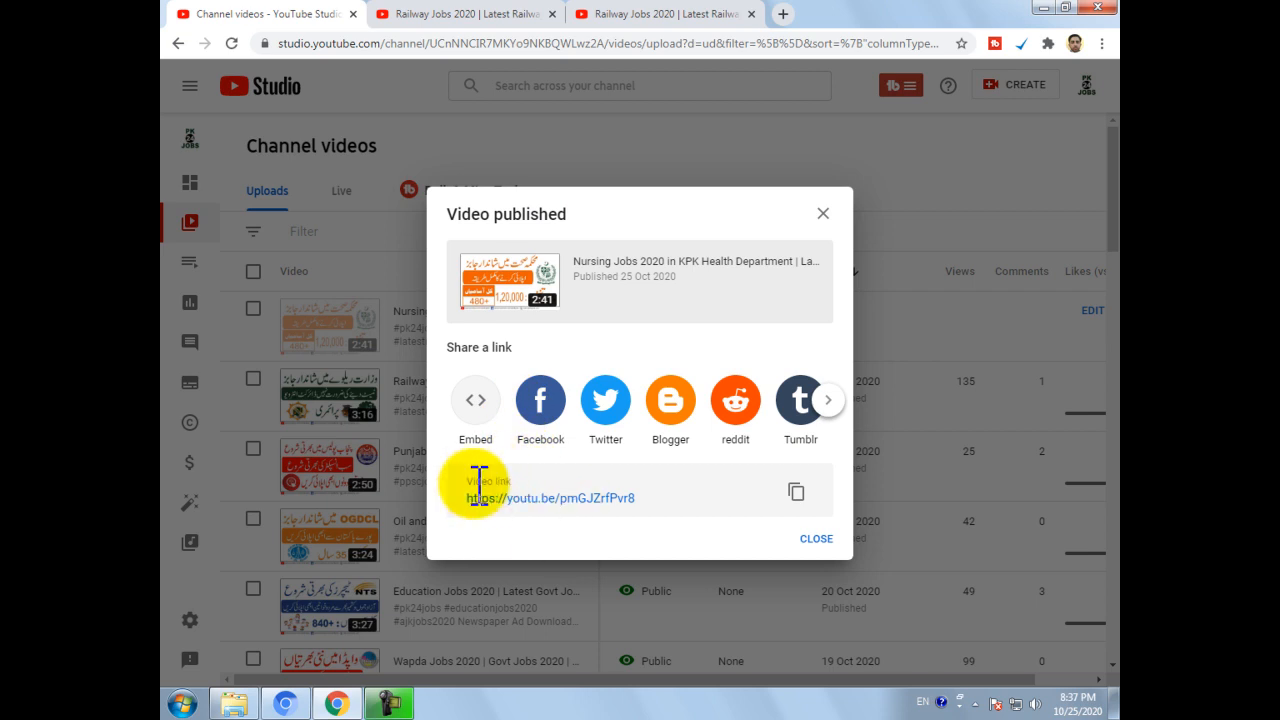
{"action": "left_click", "coordinate": [795, 491]}
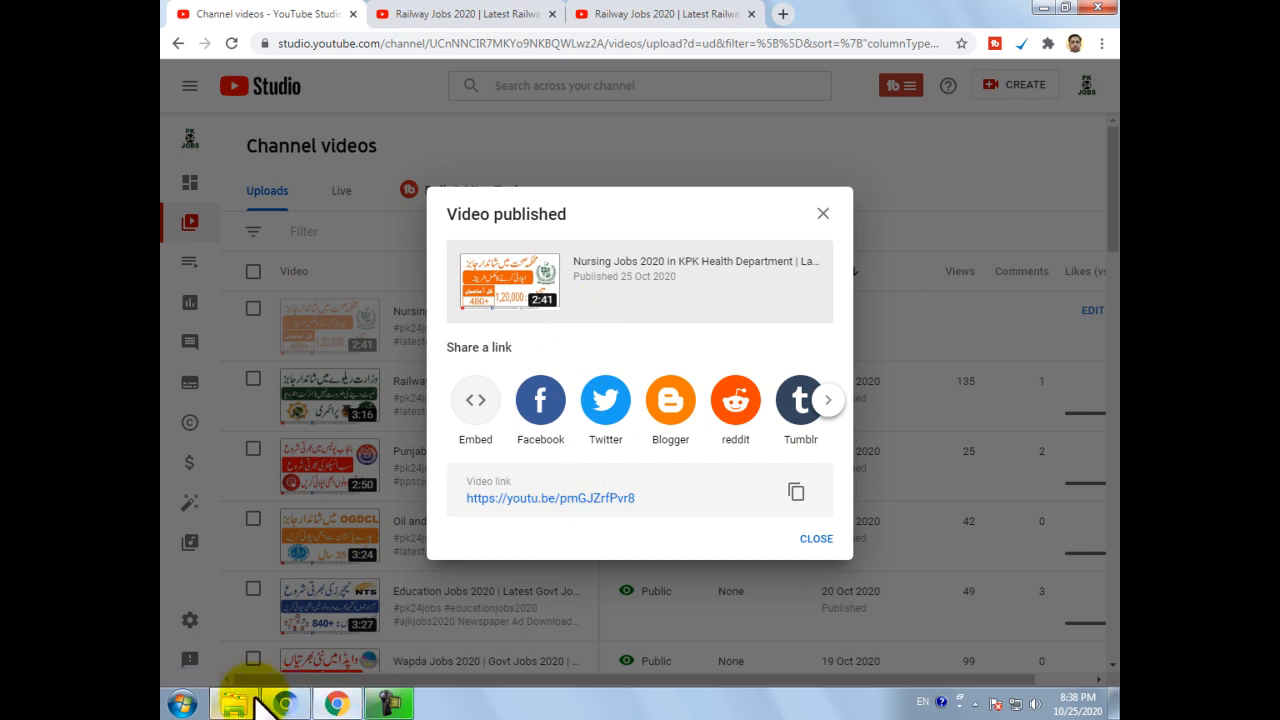
Switch to the browser window showing the IT4ALL channel, subscribe to it, and set its notifications to All.
{"action": "left_click", "coordinate": [290, 708]}
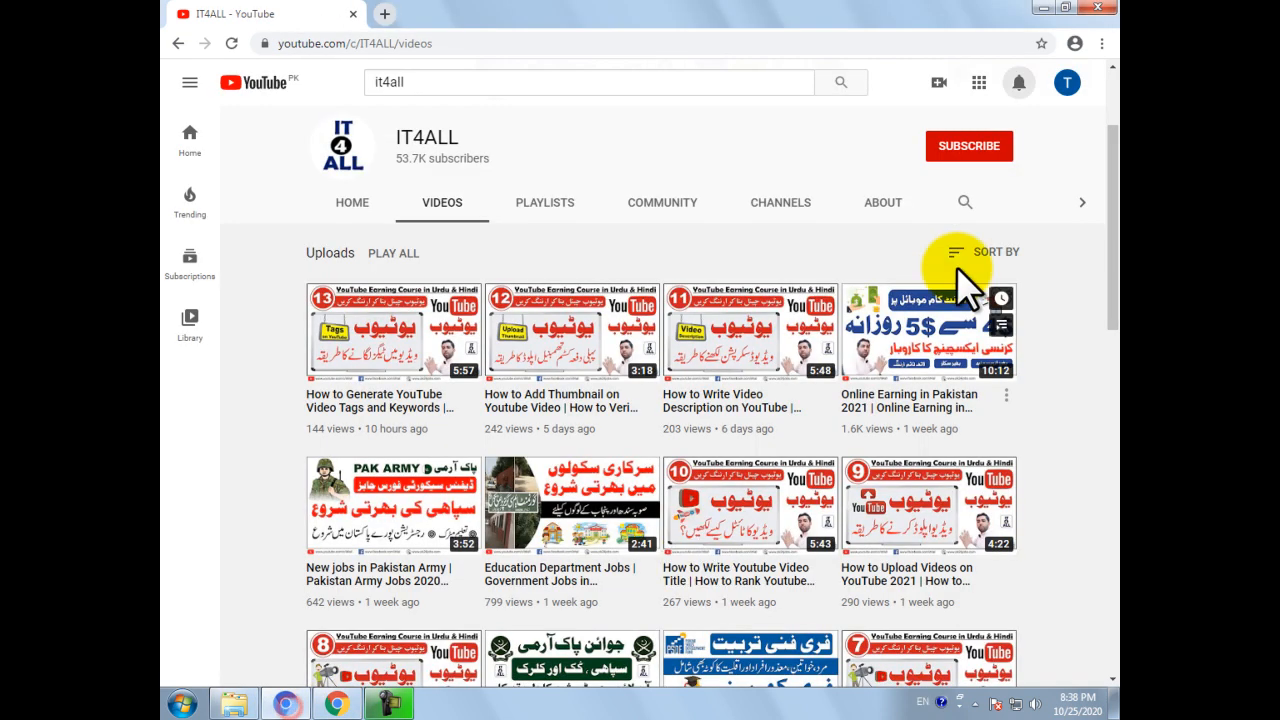
{"action": "left_click", "coordinate": [998, 148]}
{"action": "left_click", "coordinate": [1000, 148]}
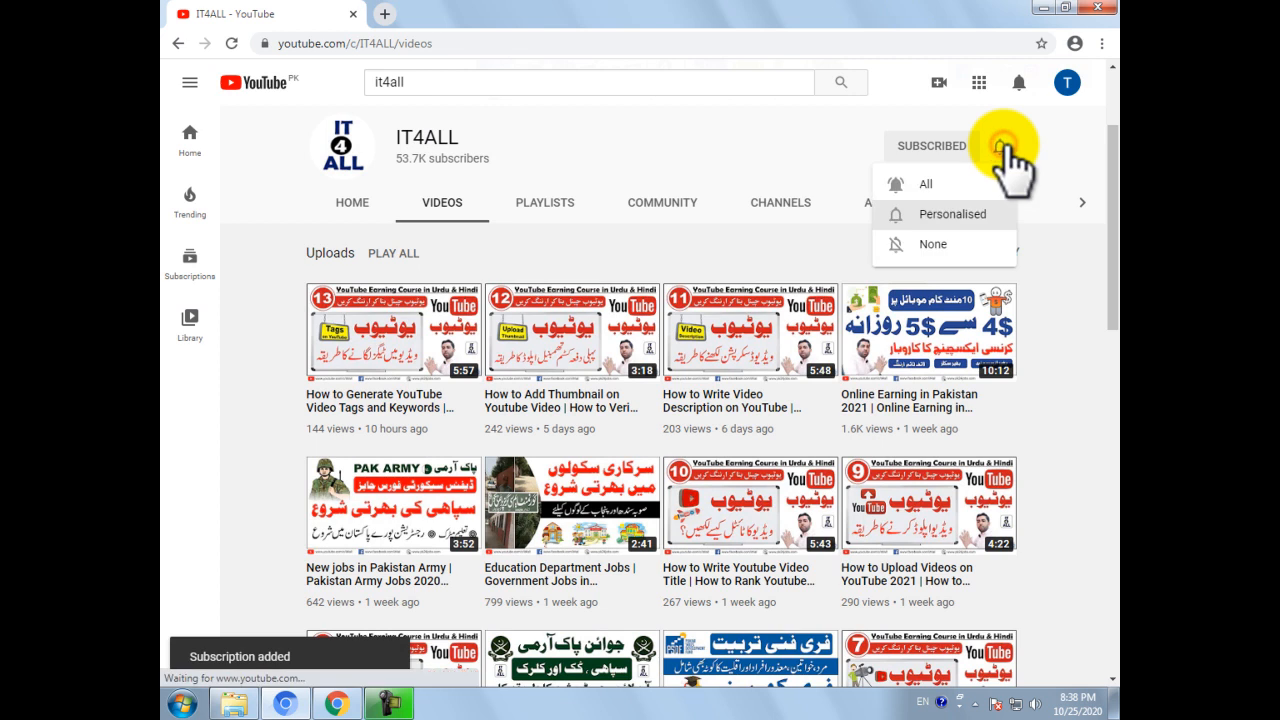
{"action": "left_click", "coordinate": [926, 186]}
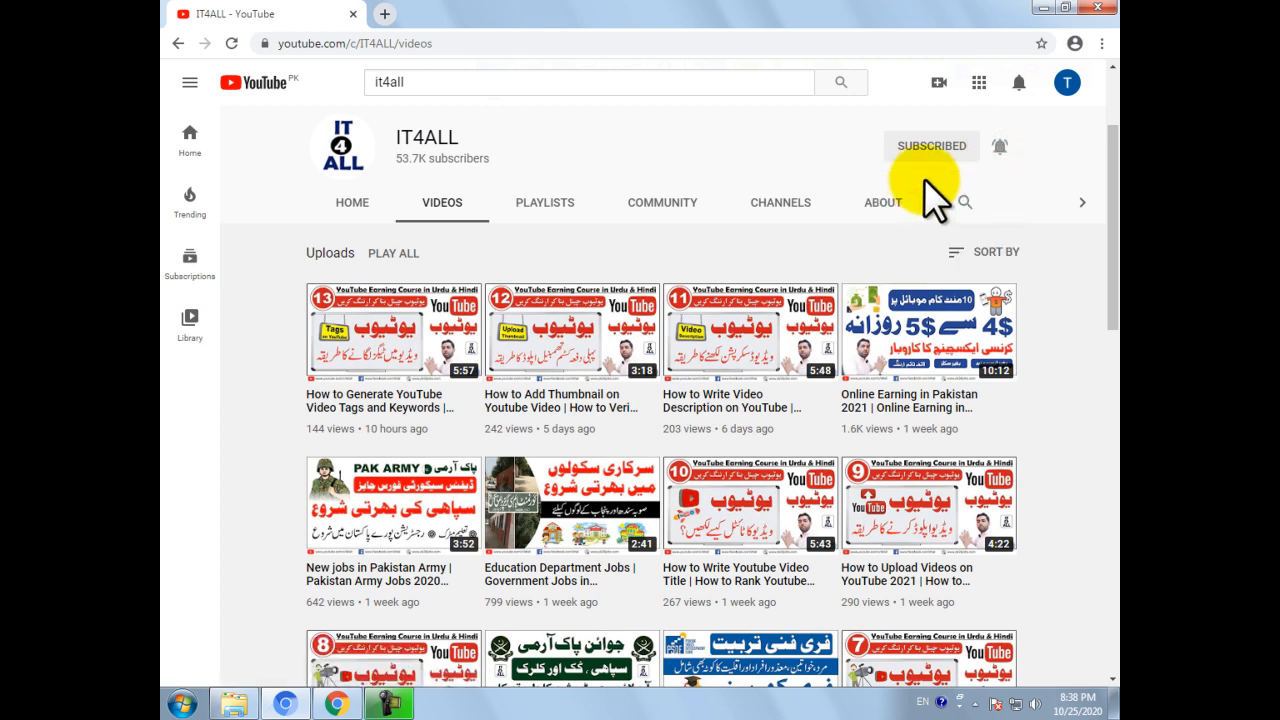